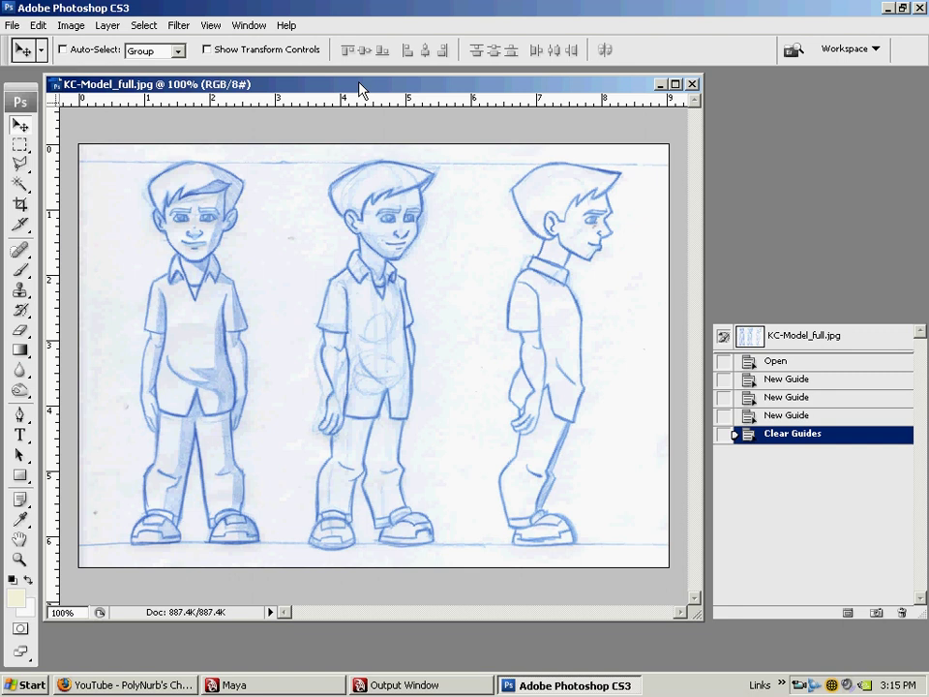
# Narrow the History panel, shift it slightly right, and widen the sketch's document window a little.
pyautogui.hotkey('ctrl', 'w')
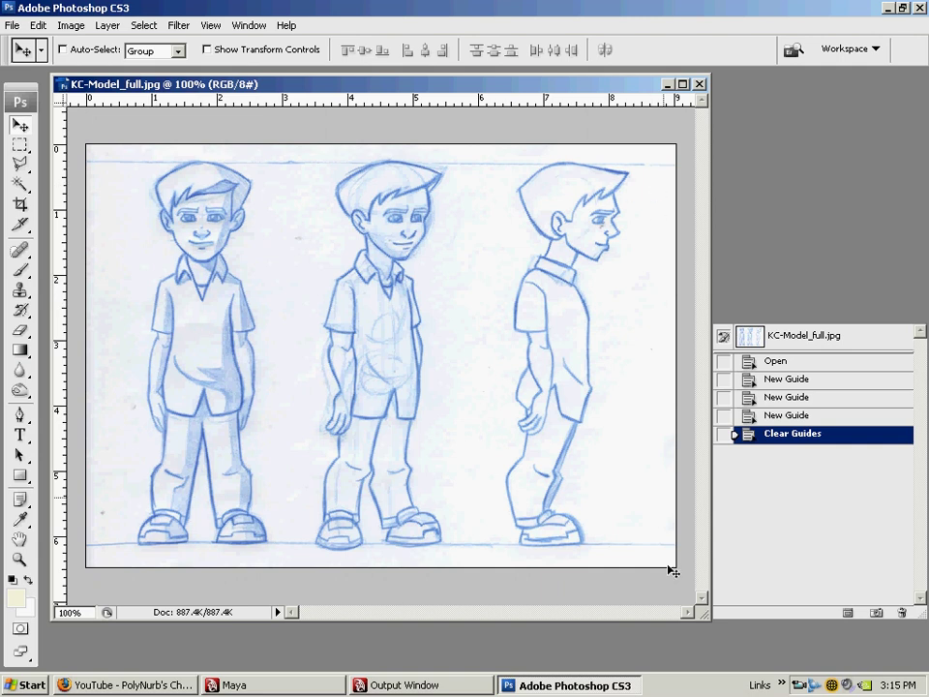
pyautogui.moveTo(921, 610); pyautogui.dragTo(899, 610)
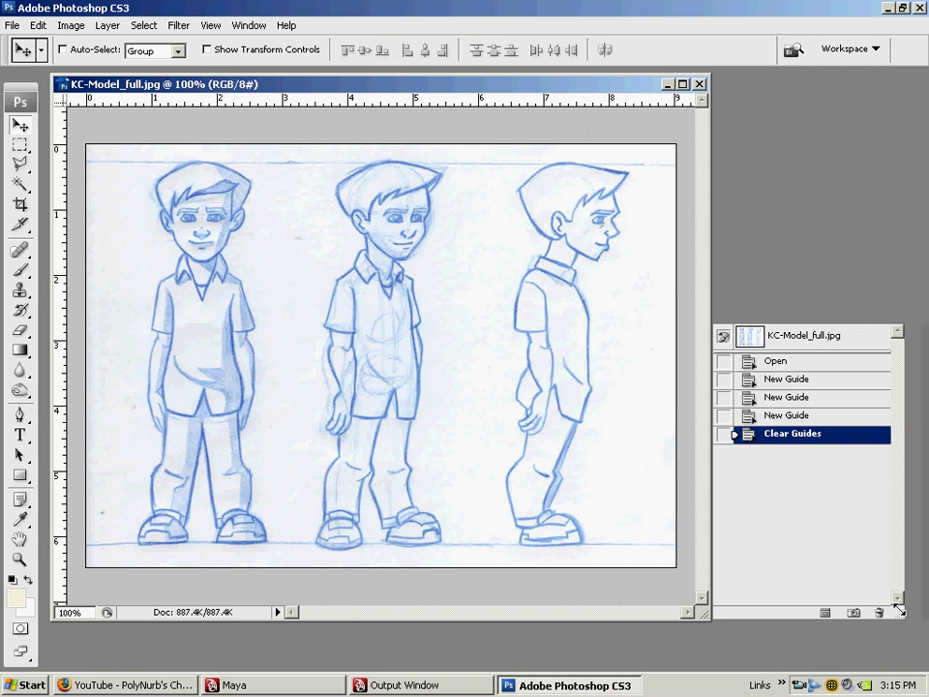
pyautogui.moveTo(832, 316); pyautogui.dragTo(848, 318)
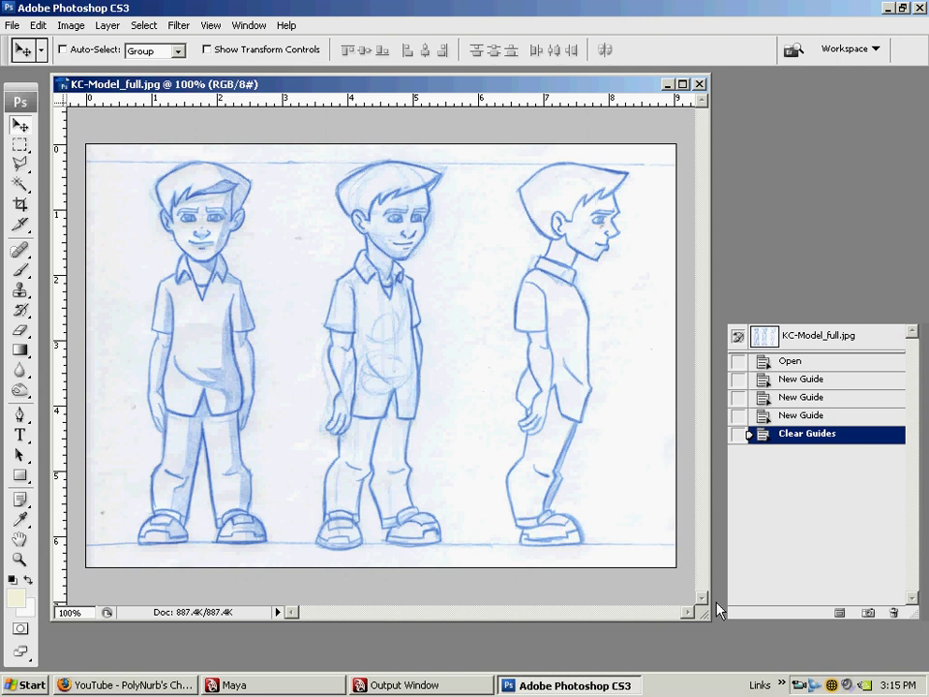
pyautogui.moveTo(711, 617); pyautogui.dragTo(719, 619)
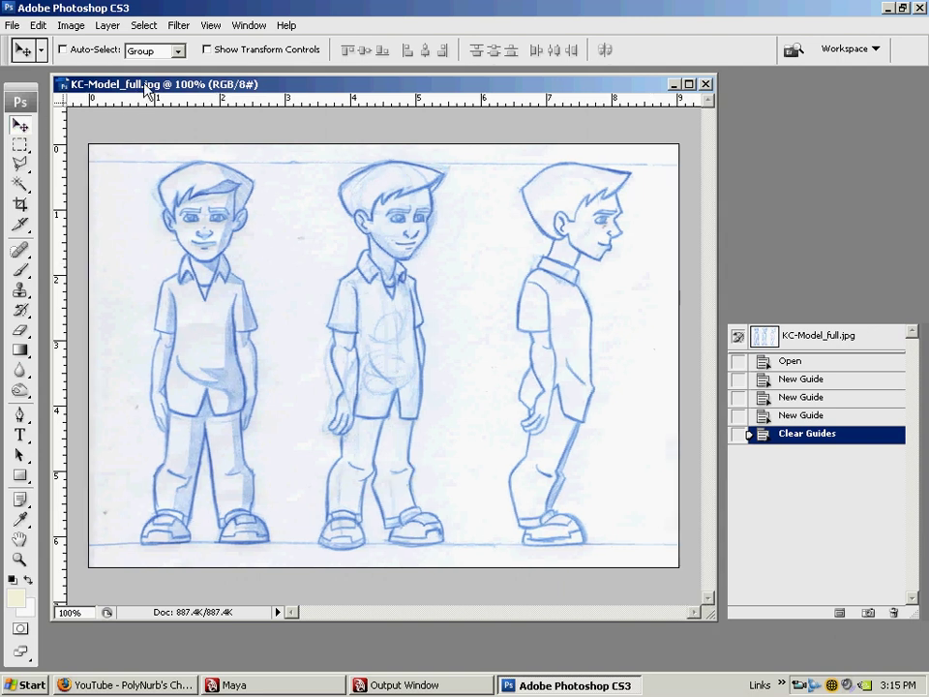
# Toggle View > Rulers off and back on.
pyautogui.click(210, 25)
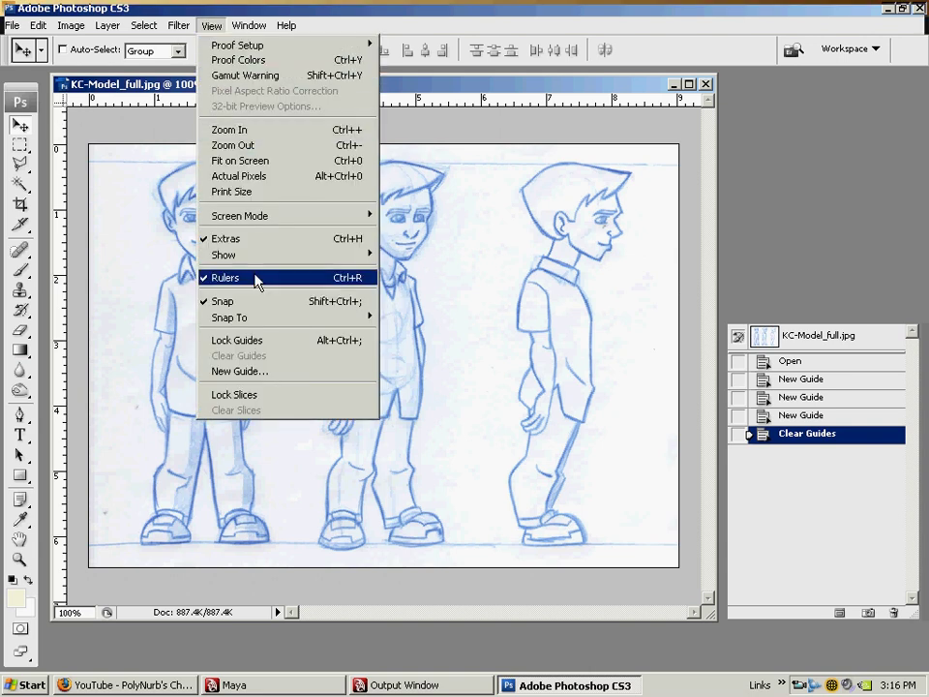
pyautogui.click(257, 278)
pyautogui.click(206, 23)
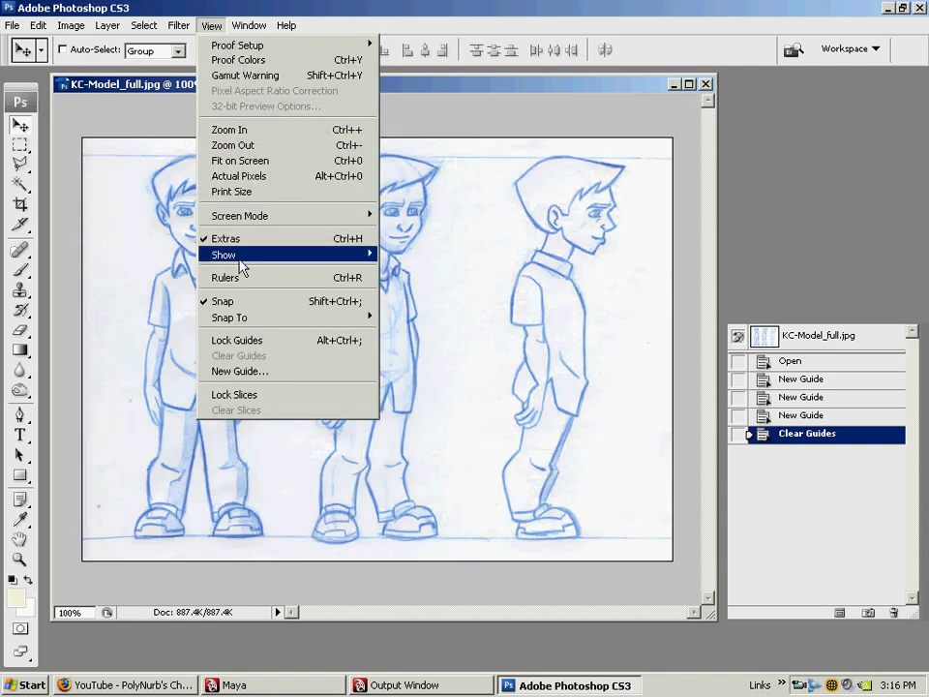
pyautogui.click(298, 263)
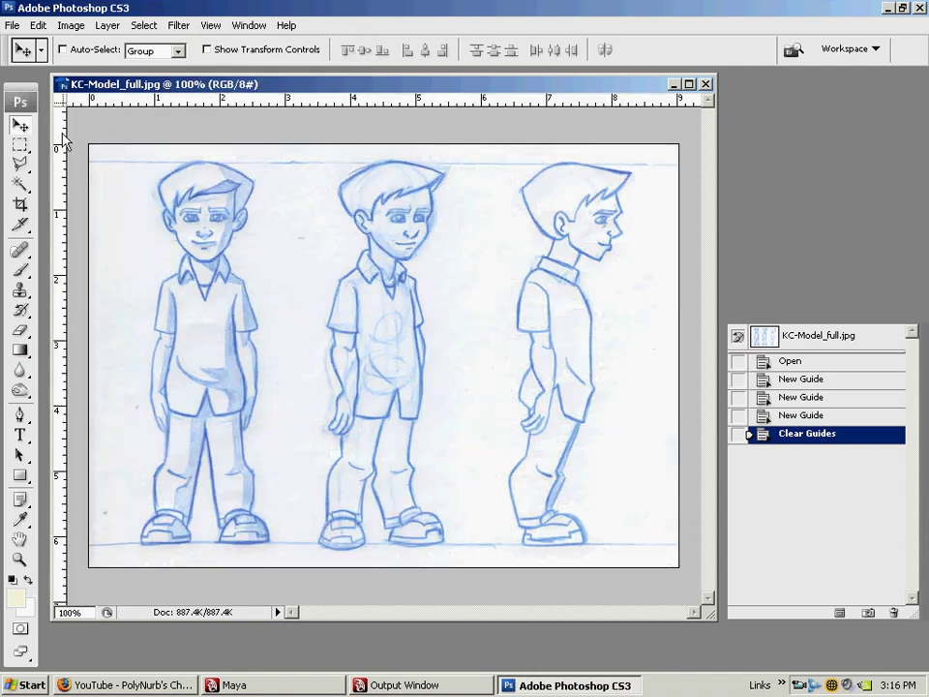
# Drag horizontal guides to just above the heads, the feet, chin level and knee level.
pyautogui.moveTo(60, 108); pyautogui.dragTo(62, 160)
pyautogui.moveTo(343, 105); pyautogui.dragTo(344, 161)
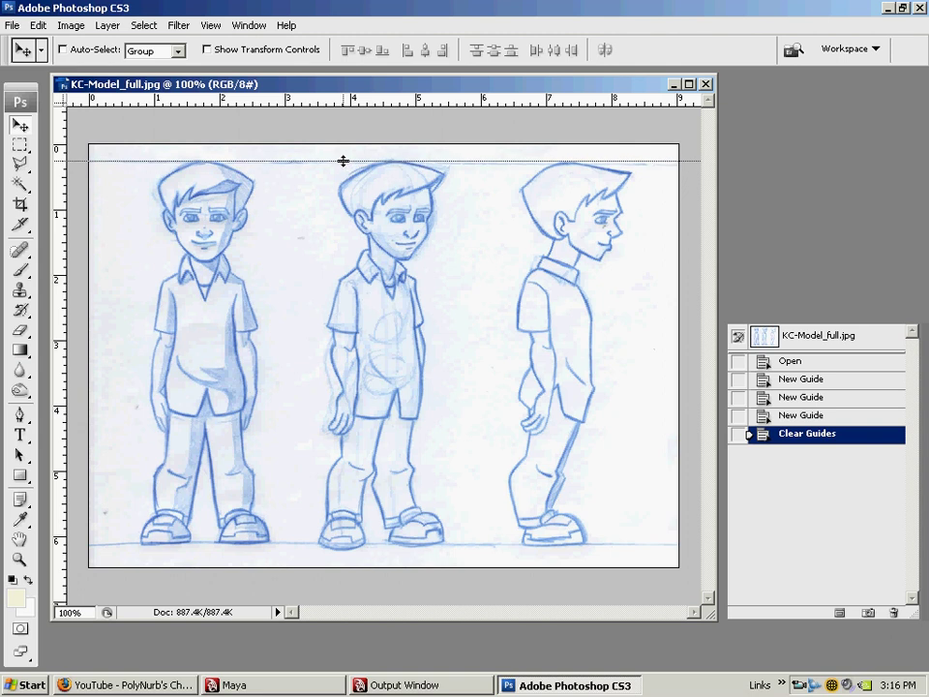
pyautogui.moveTo(344, 160); pyautogui.dragTo(338, 160)
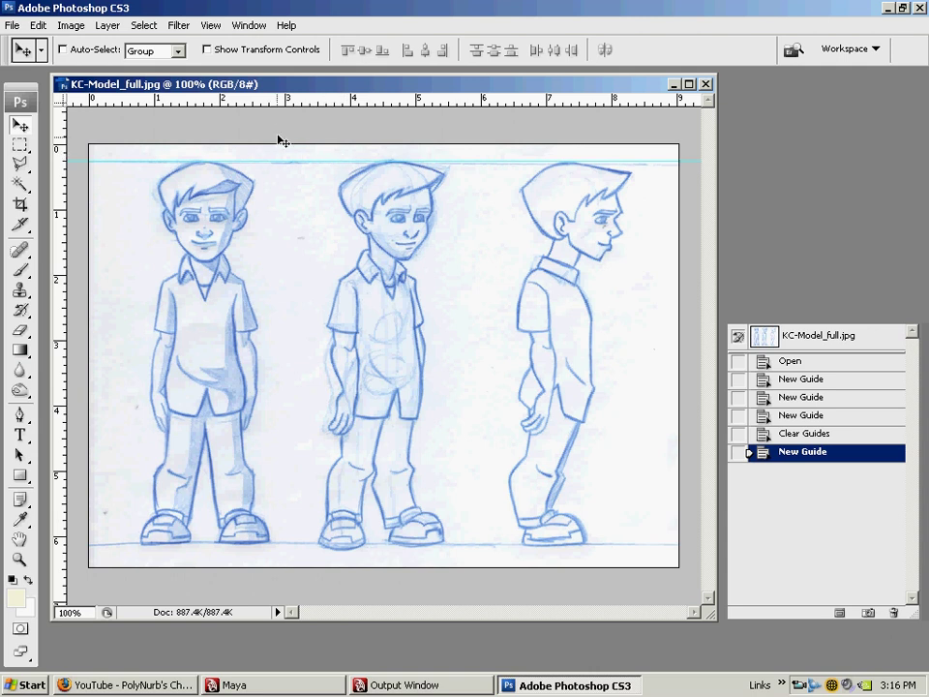
pyautogui.moveTo(279, 109); pyautogui.dragTo(398, 544)
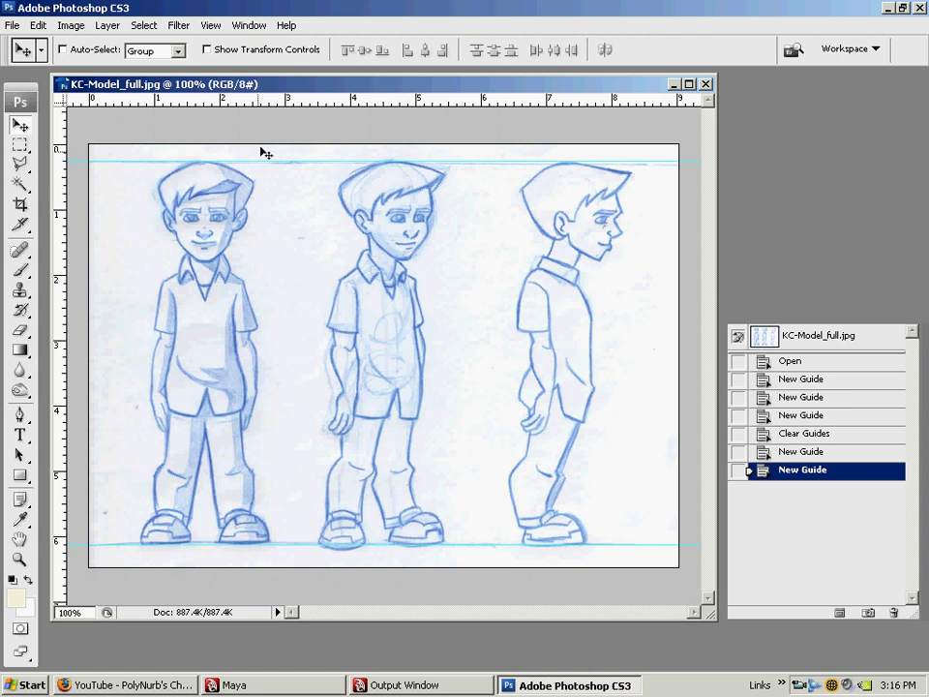
pyautogui.moveTo(265, 102); pyautogui.dragTo(257, 261)
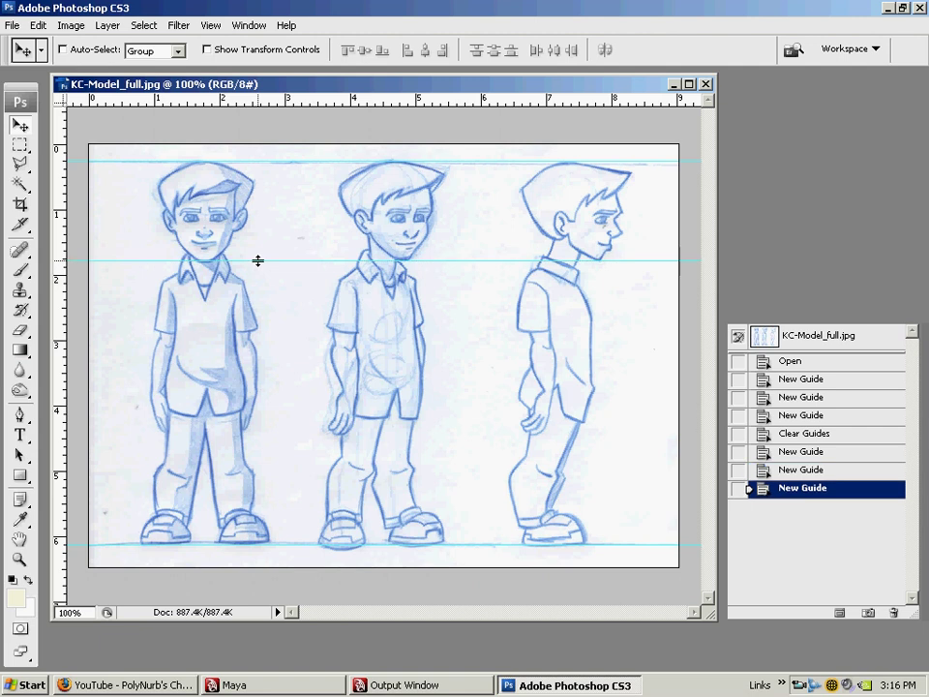
pyautogui.moveTo(286, 106); pyautogui.dragTo(312, 435)
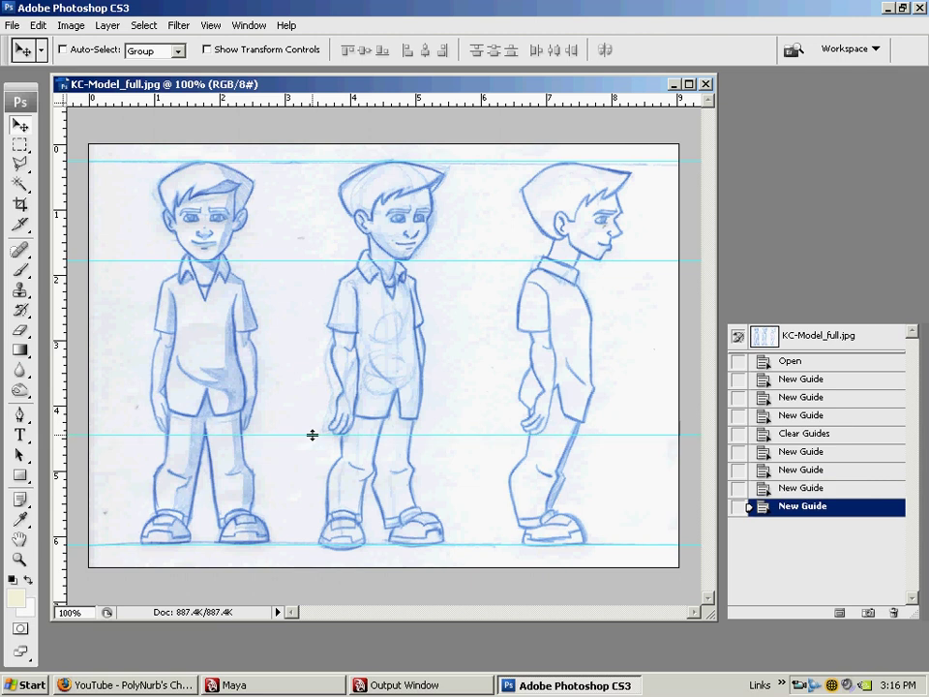
# Marquee the left front-view figure, cut it, and paste it back as Layer 1.
pyautogui.click(18, 145)
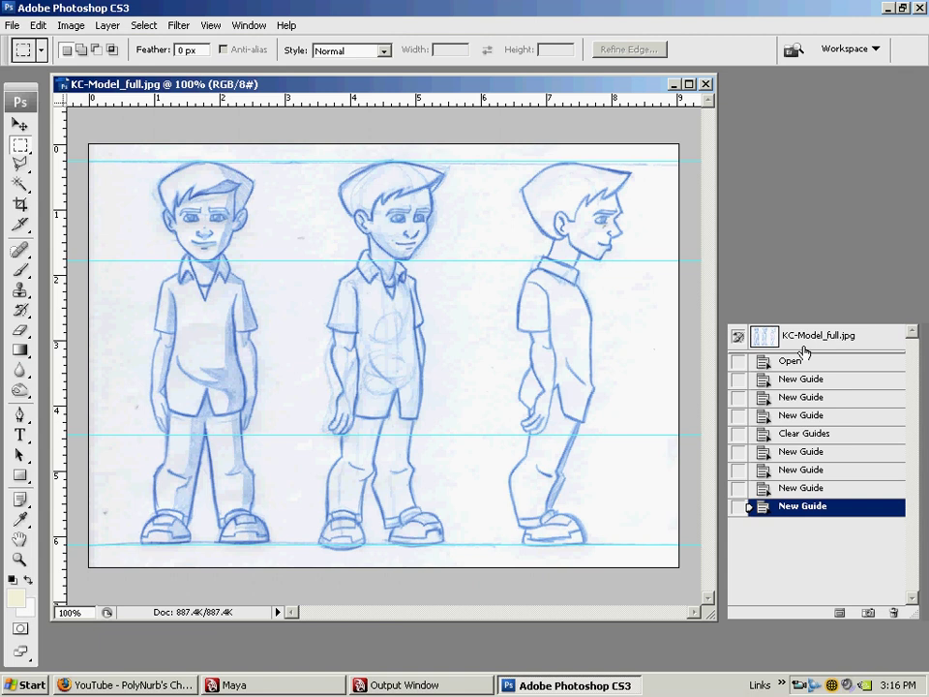
pyautogui.press('F7')
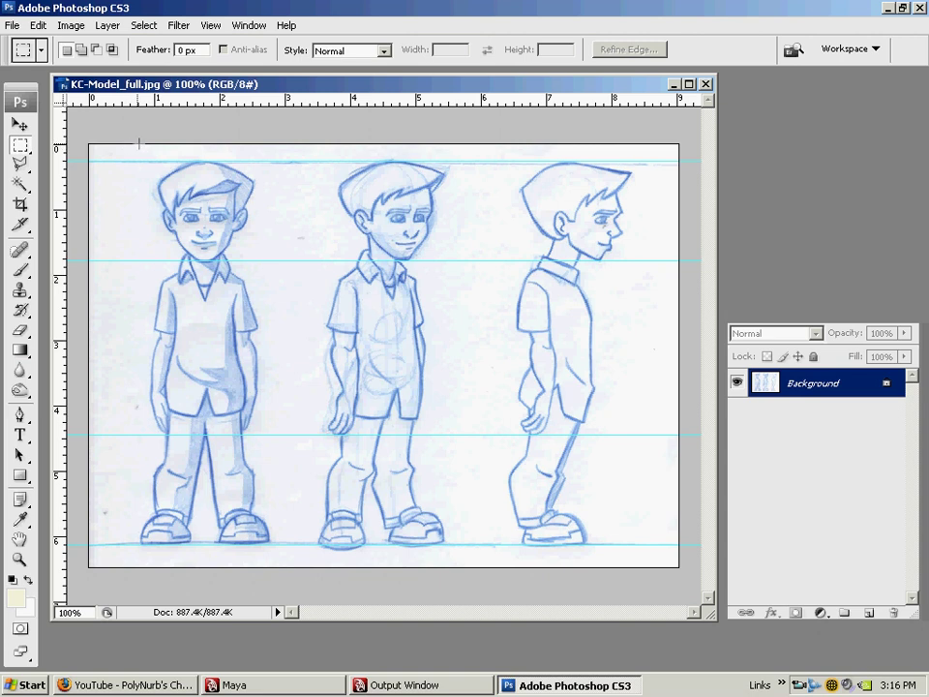
pyautogui.moveTo(136, 148); pyautogui.dragTo(281, 628)
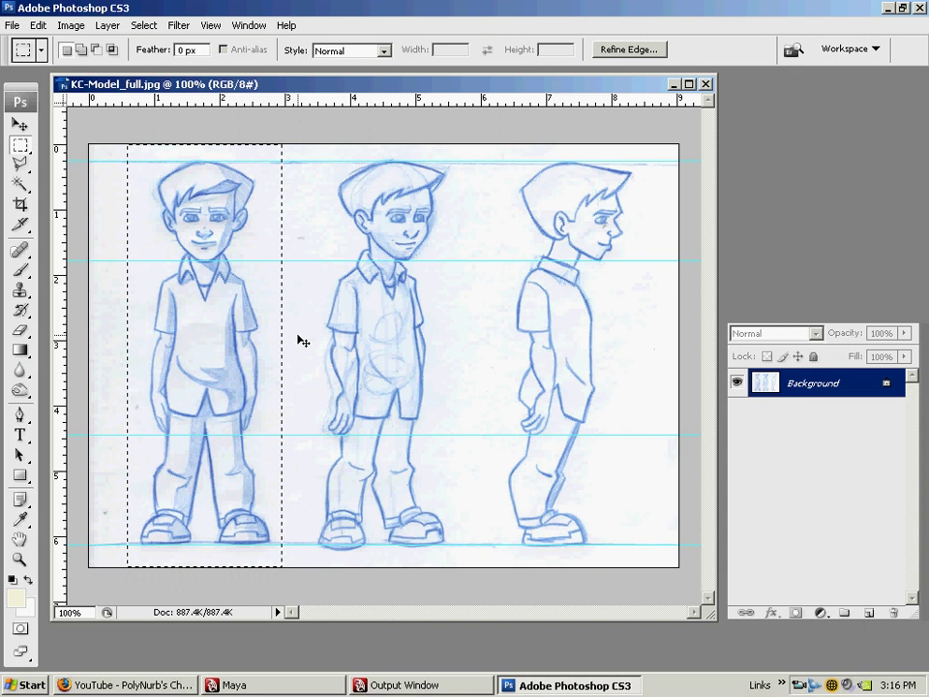
pyautogui.hotkey('ctrl', 'x')
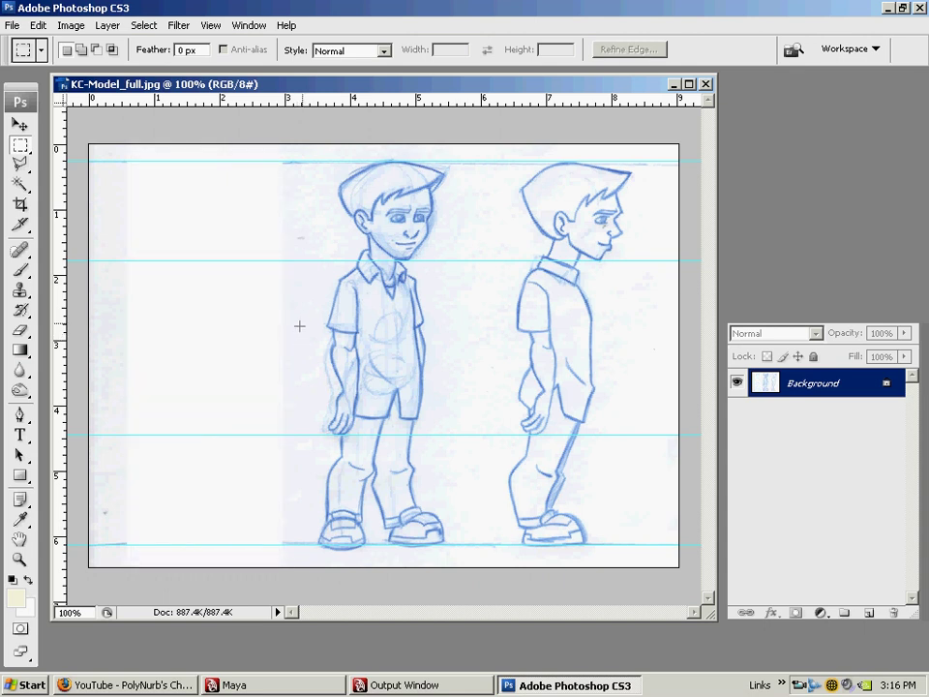
pyautogui.hotkey('ctrl', 'v')
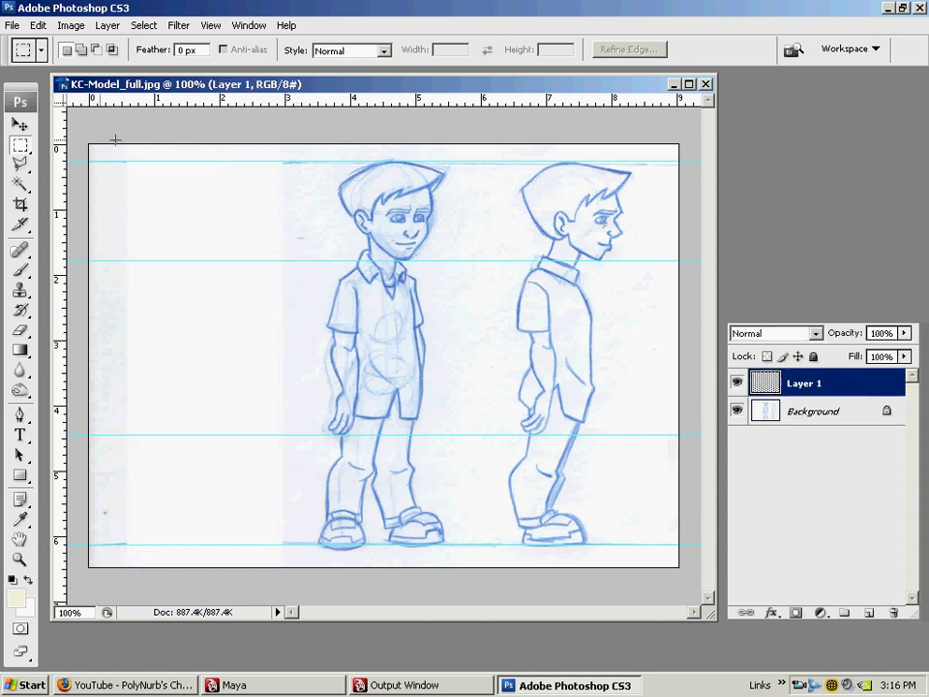
# Shift the pasted figure right, trial-resize it, then drag it back to the left.
pyautogui.click(19, 124)
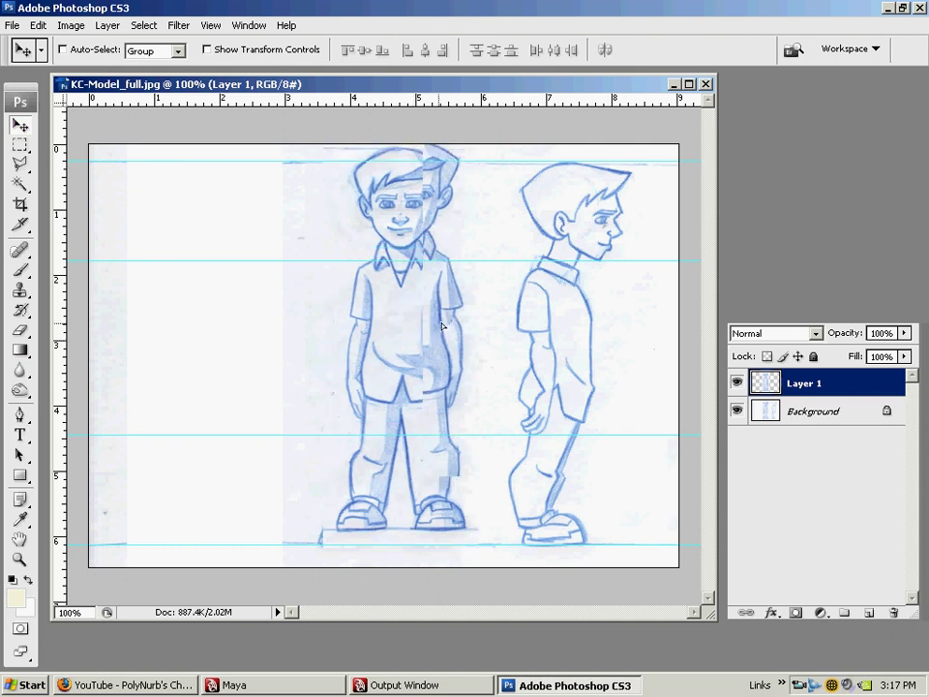
pyautogui.moveTo(414, 325); pyautogui.dragTo(445, 326)
pyautogui.hotkey('ctrl', 't')
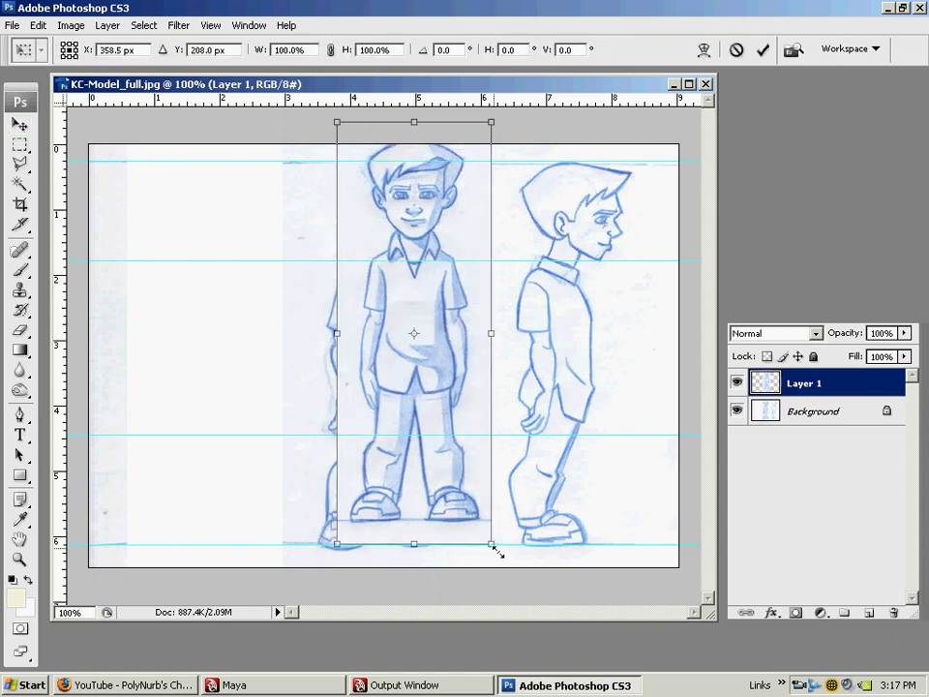
pyautogui.moveTo(497, 548); pyautogui.dragTo(518, 608)
pyautogui.doubleClick(490, 483)
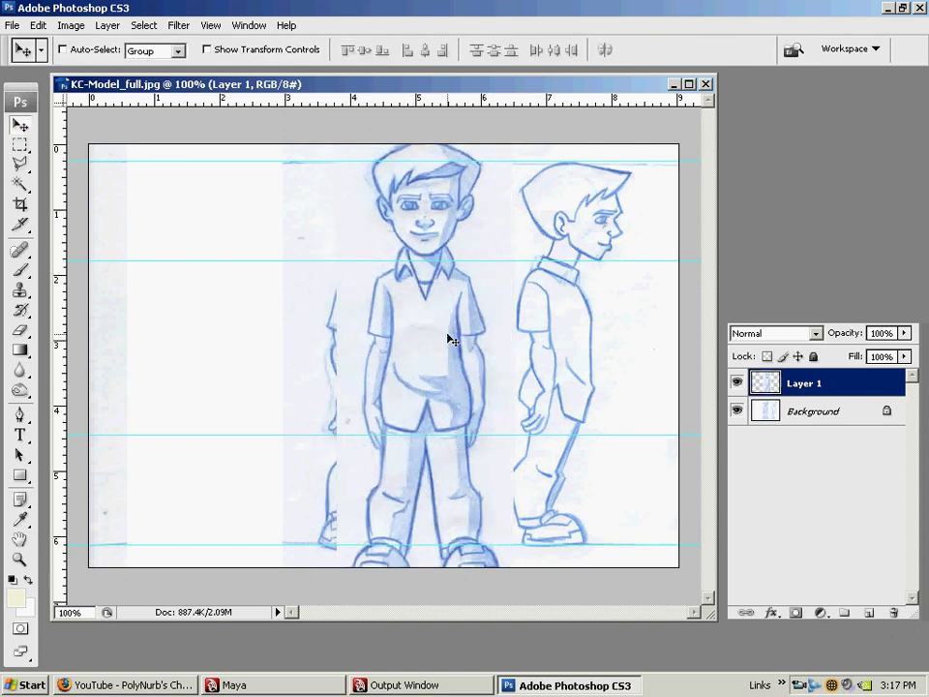
pyautogui.moveTo(448, 338); pyautogui.dragTo(199, 323)
# Scale the front view to about 87% so its head and feet meet the guides.
pyautogui.hotkey('ctrl', 't')
pyautogui.moveTo(291, 575); pyautogui.dragTo(251, 491)
pyautogui.moveTo(216, 375); pyautogui.dragTo(243, 438)
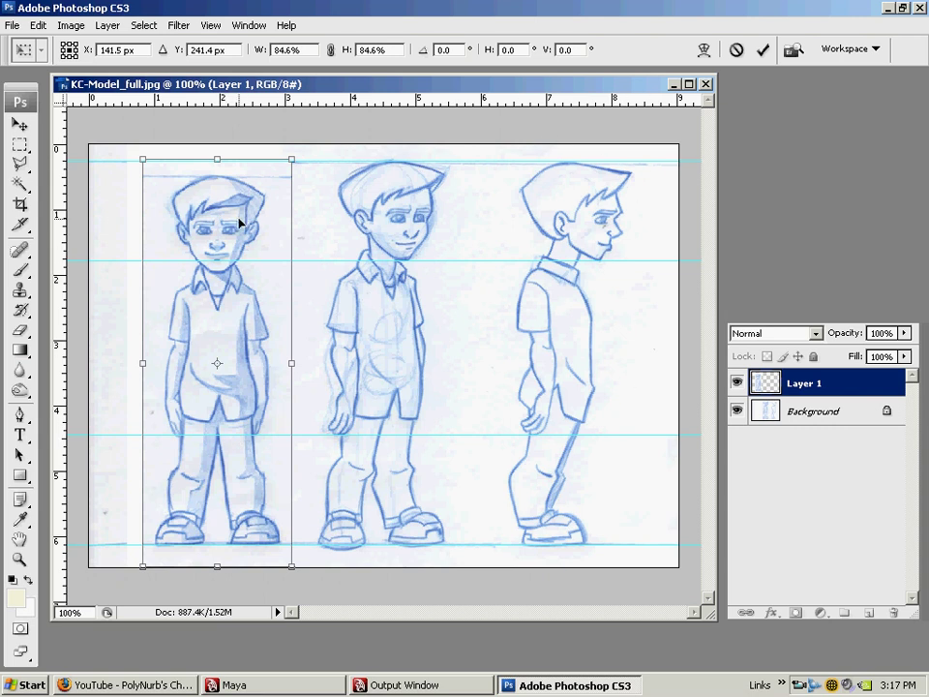
pyautogui.moveTo(238, 214); pyautogui.dragTo(243, 209)
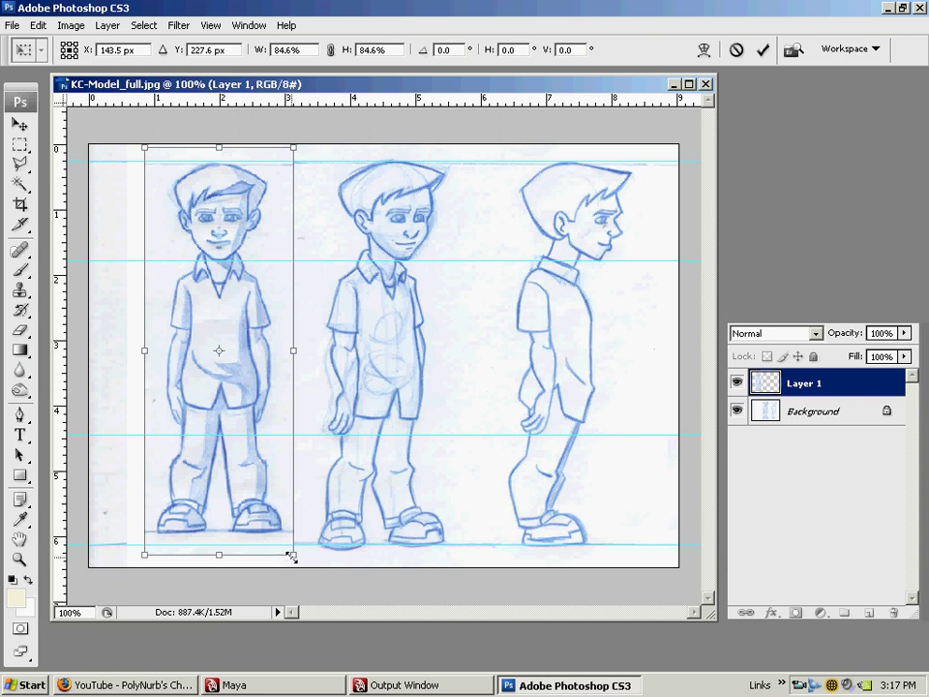
pyautogui.moveTo(291, 556); pyautogui.dragTo(298, 569)
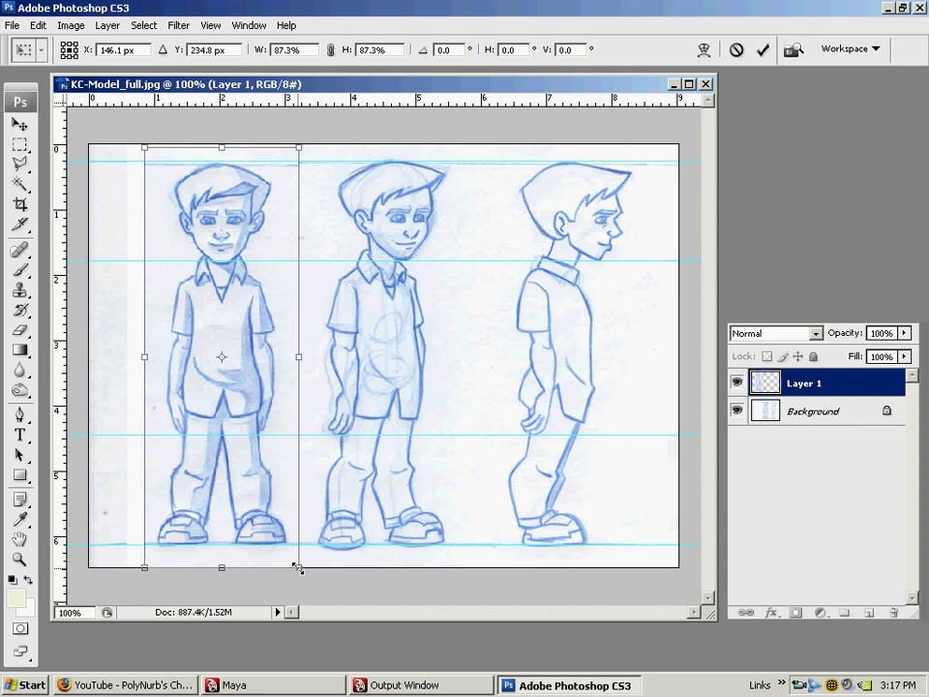
# Commit the 87% scale, nudge the front view into place, and flatten the image.
pyautogui.press('Return')
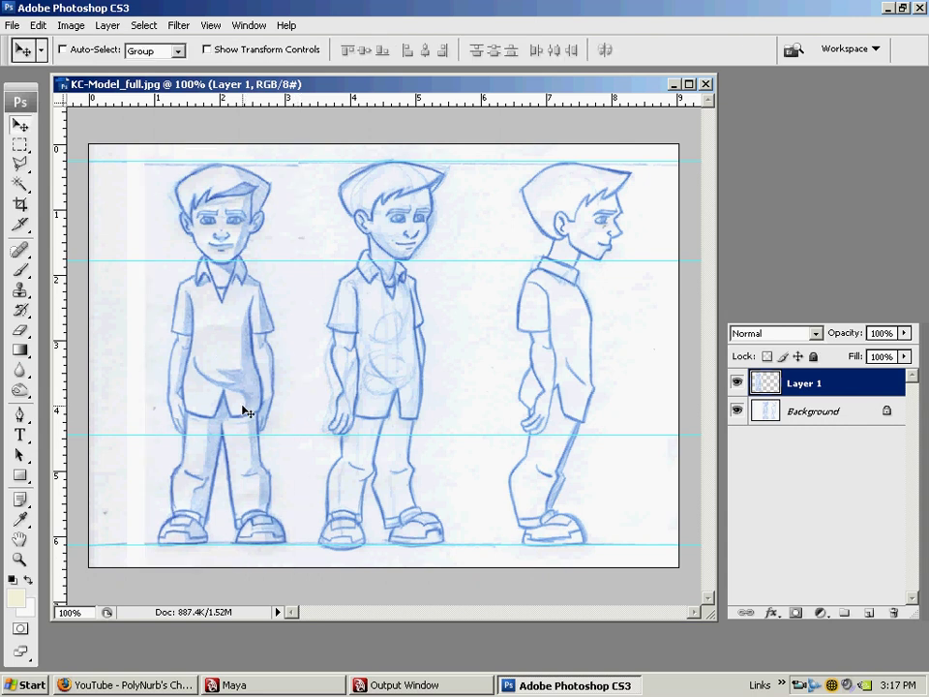
pyautogui.moveTo(233, 397)
pyautogui.mouseDown()
pyautogui.moveTo(234, 386)
pyautogui.moveTo(226, 399)
pyautogui.mouseUp()
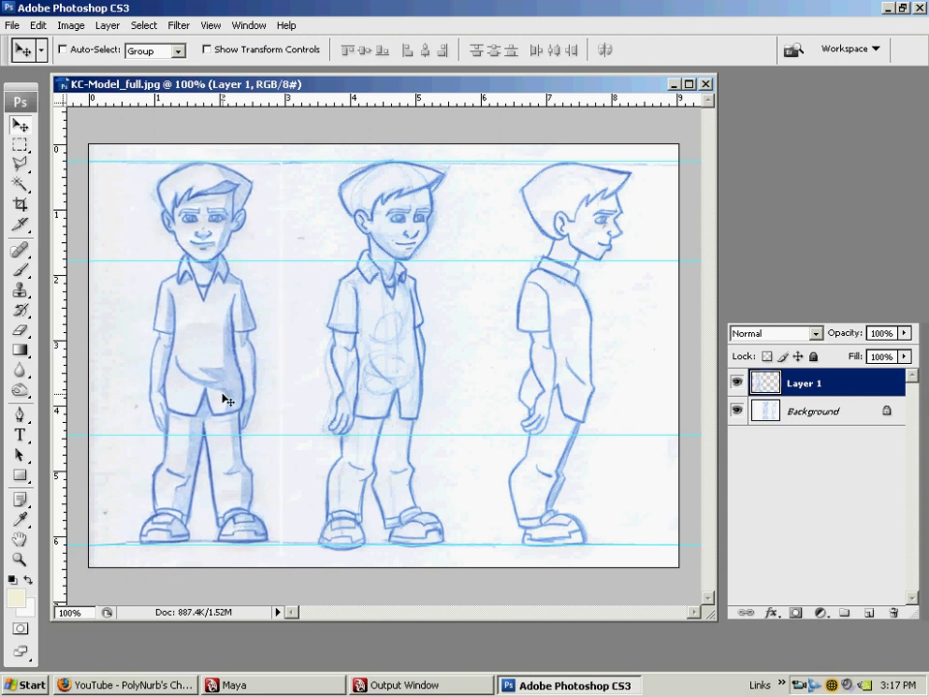
pyautogui.press('Right')
pyautogui.press('Right')
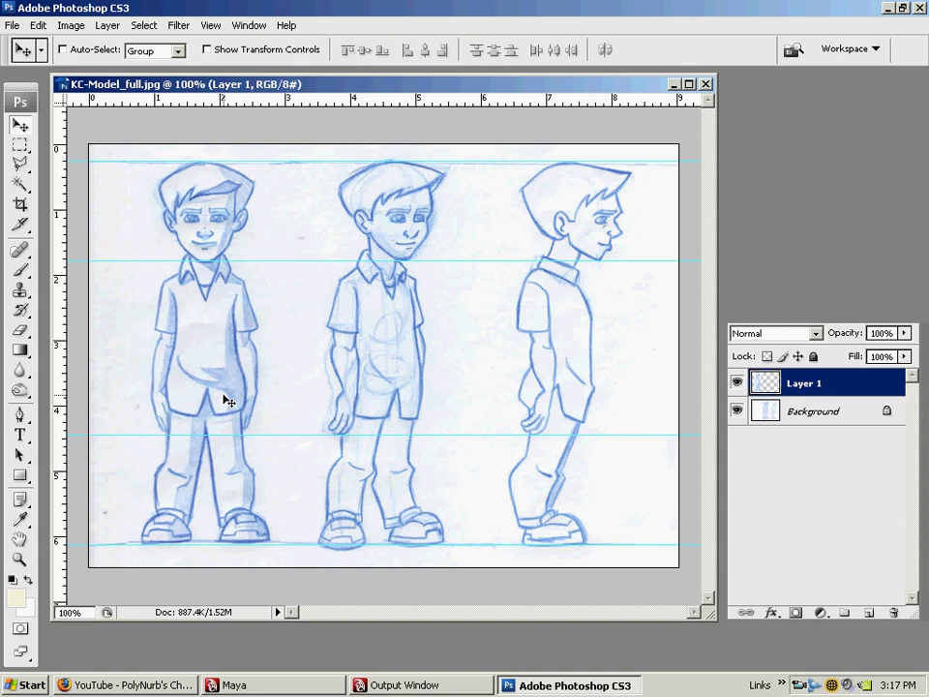
pyautogui.click(108, 25)
pyautogui.click(178, 569)
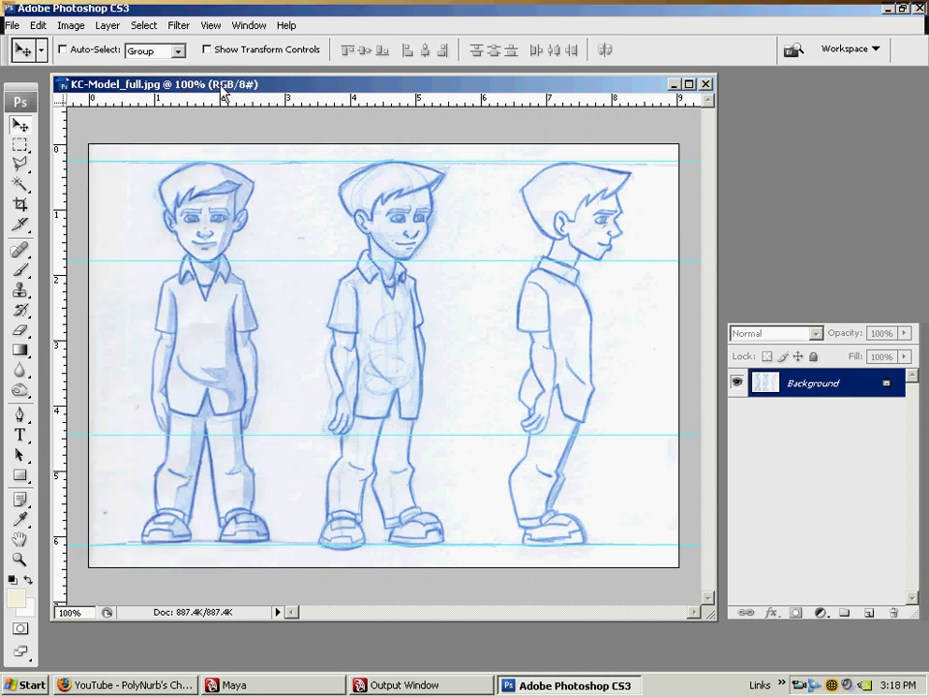
pyautogui.moveTo(145, 84)
pyautogui.mouseDown()
pyautogui.moveTo(184, 84)
pyautogui.moveTo(153, 87)
pyautogui.mouseUp()
# Cut the front view into a new clipboard-sized document, Untitled-1, and paste it there.
pyautogui.click(20, 145)
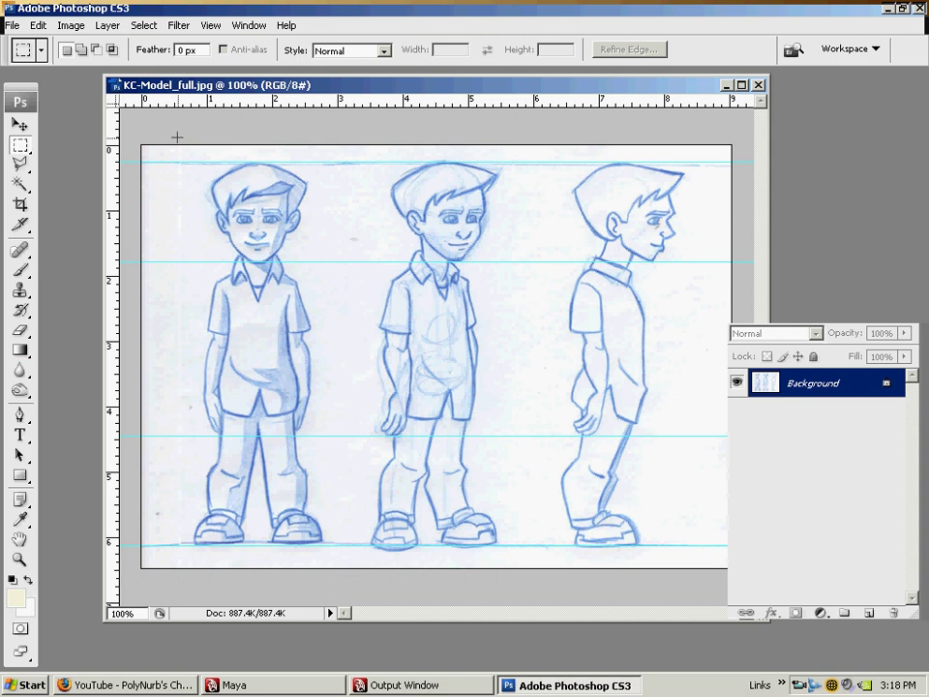
pyautogui.moveTo(184, 148); pyautogui.dragTo(330, 568)
pyautogui.hotkey('ctrl', 'x')
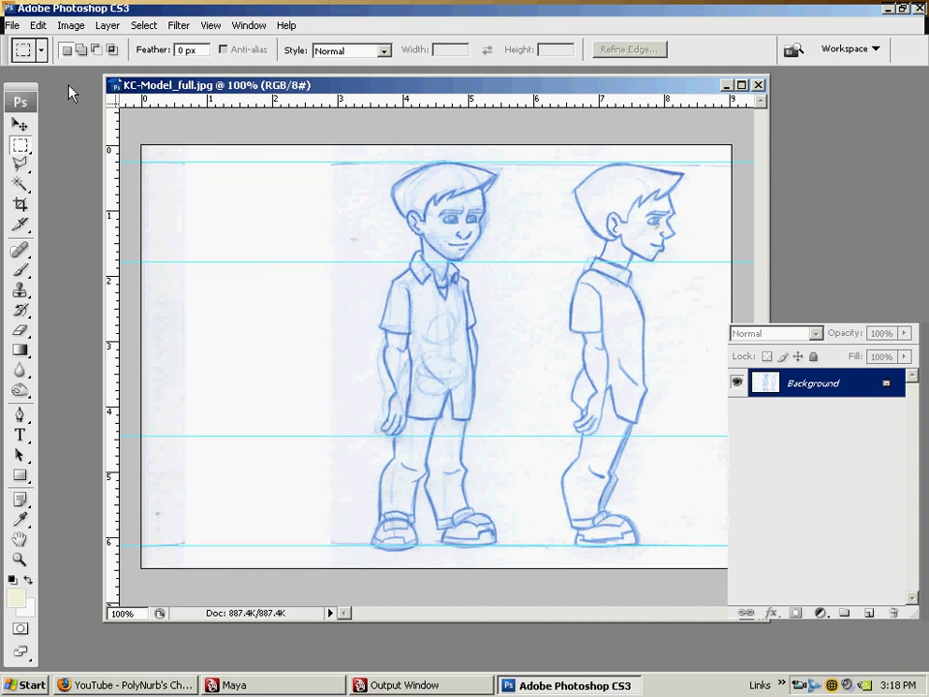
pyautogui.click(12, 27)
pyautogui.click(58, 44)
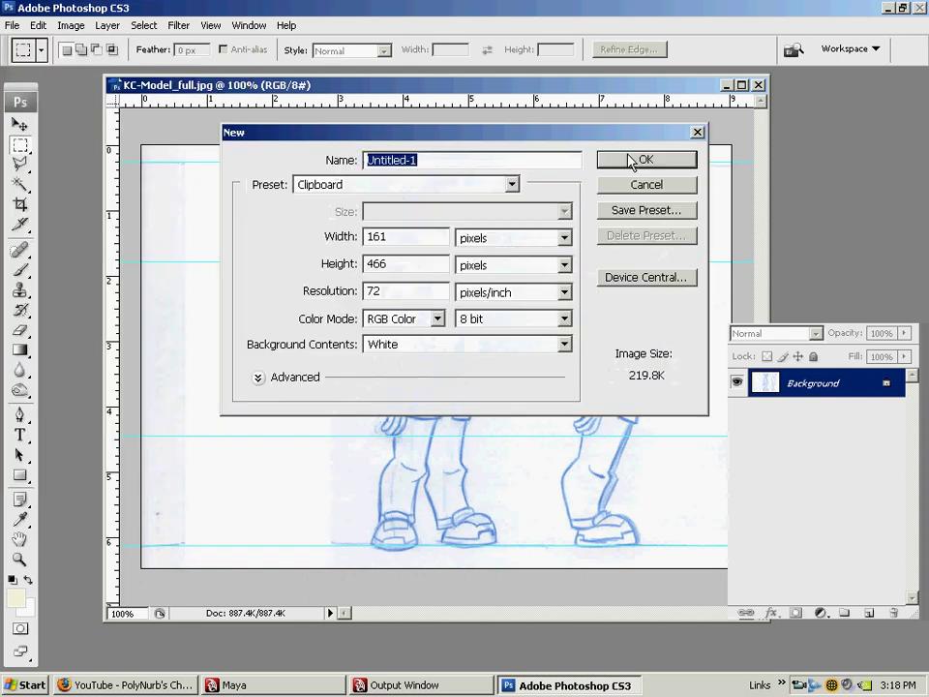
pyautogui.click(644, 161)
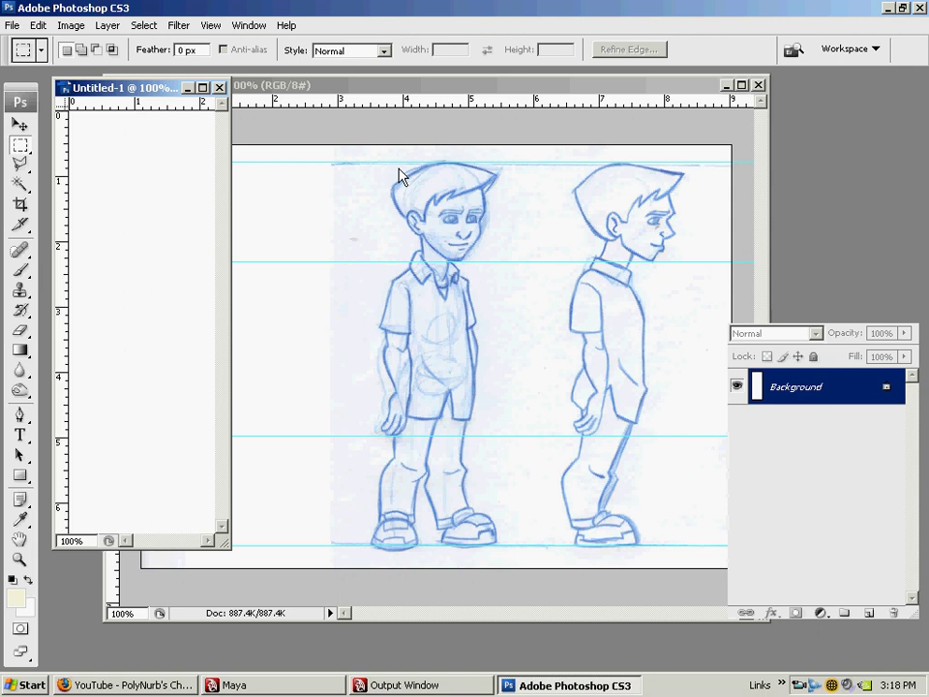
pyautogui.hotkey('ctrl', 'v')
pyautogui.moveTo(155, 92)
pyautogui.mouseDown()
pyautogui.moveTo(184, 149)
pyautogui.moveTo(178, 203)
pyautogui.mouseUp()
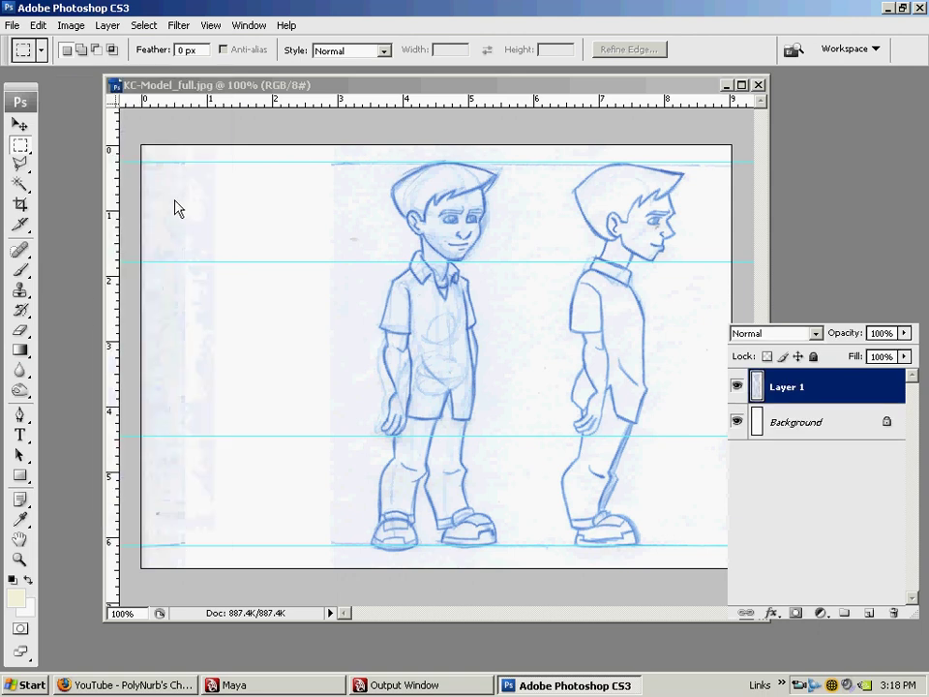
pyautogui.click(276, 85)
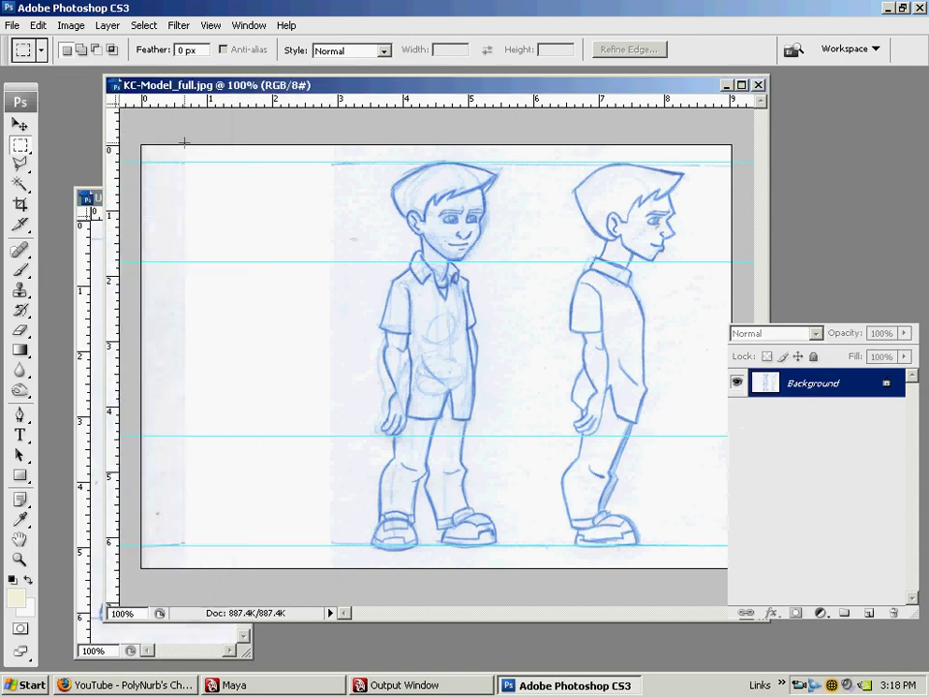
# Marquee-select the side-view boy from above his head down to the canvas bottom.
pyautogui.moveTo(255, 131); pyautogui.dragTo(398, 586)
pyautogui.moveTo(342, 394); pyautogui.dragTo(642, 380)
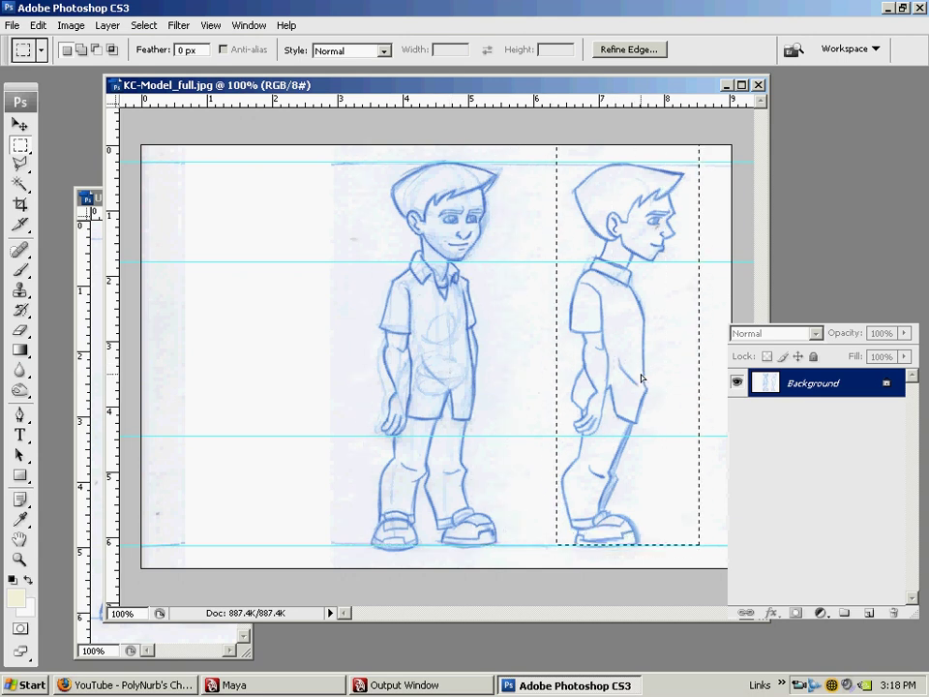
pyautogui.click(542, 138)
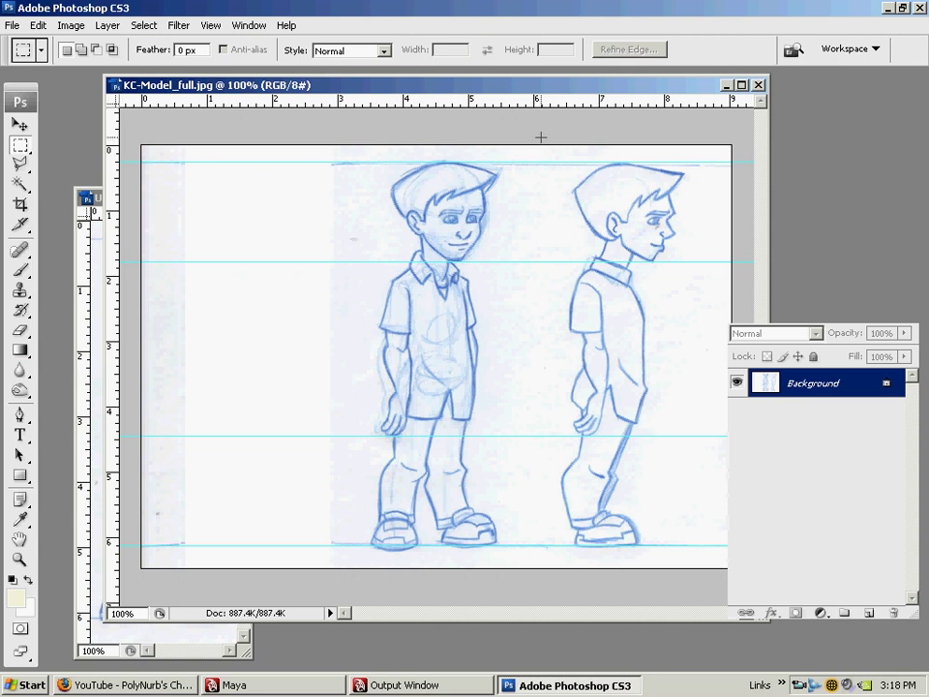
pyautogui.moveTo(607, 259); pyautogui.dragTo(692, 568)
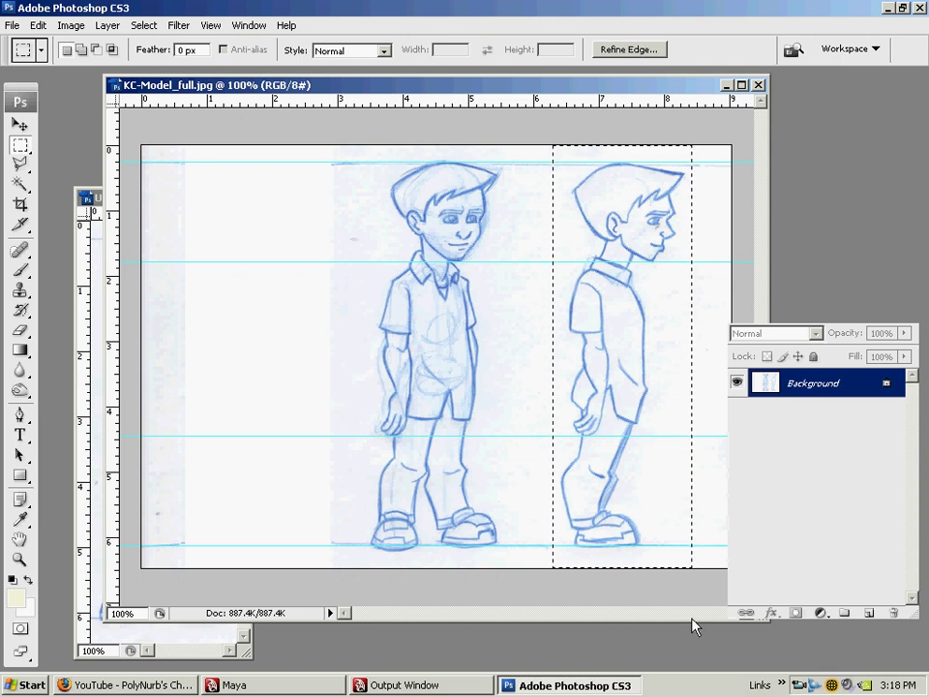
pyautogui.click(551, 123)
pyautogui.moveTo(553, 147); pyautogui.dragTo(693, 599)
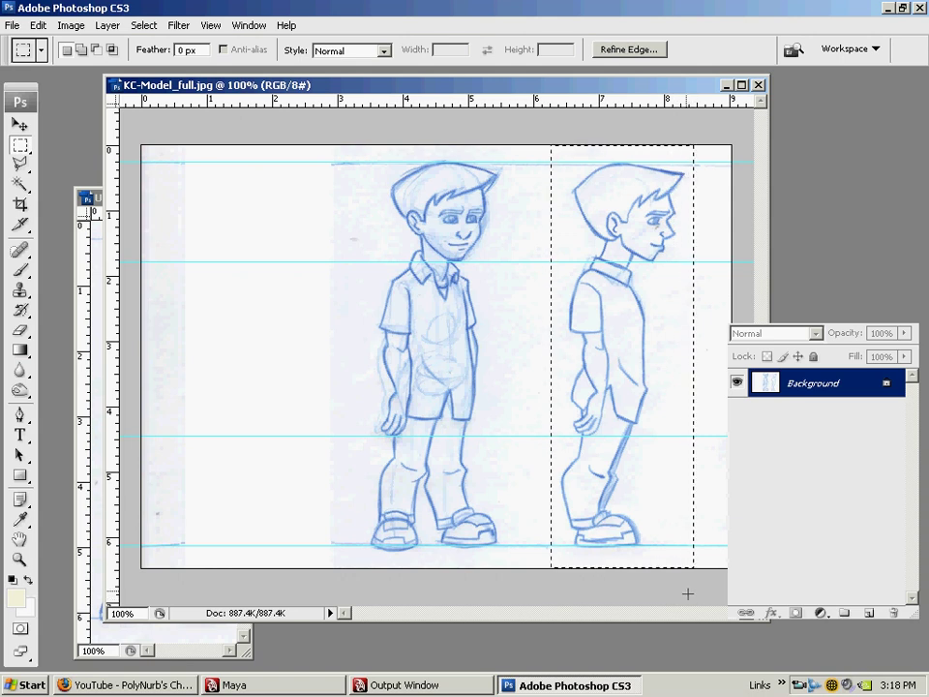
# Cut the side view into a new clipboard-sized document, Untitled-2, pasted as Layer 1.
pyautogui.hotkey('ctrl', 'x')
pyautogui.click(12, 25)
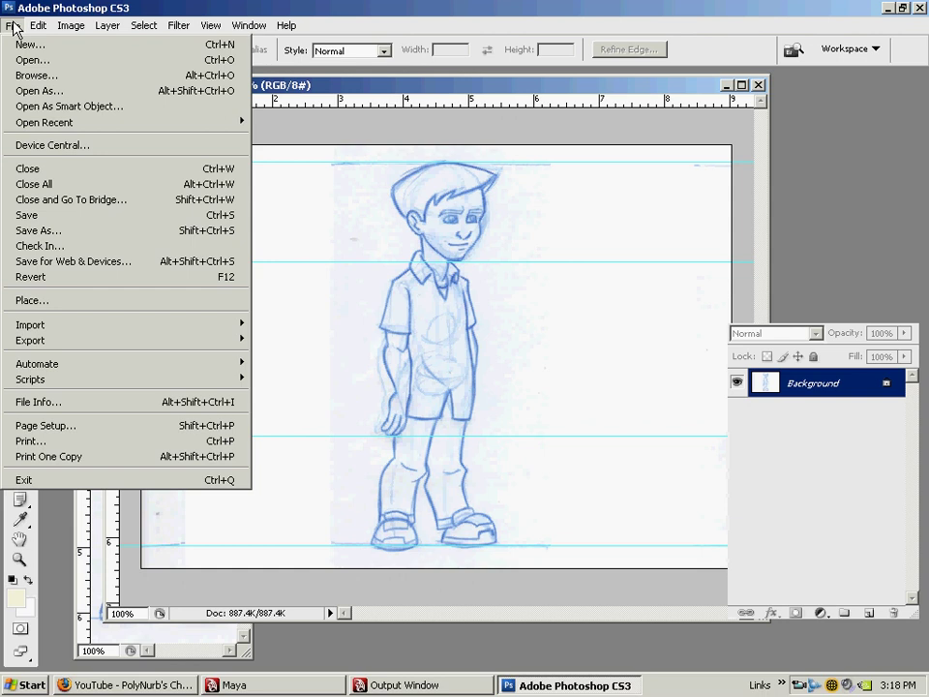
pyautogui.click(20, 46)
pyautogui.press('Return')
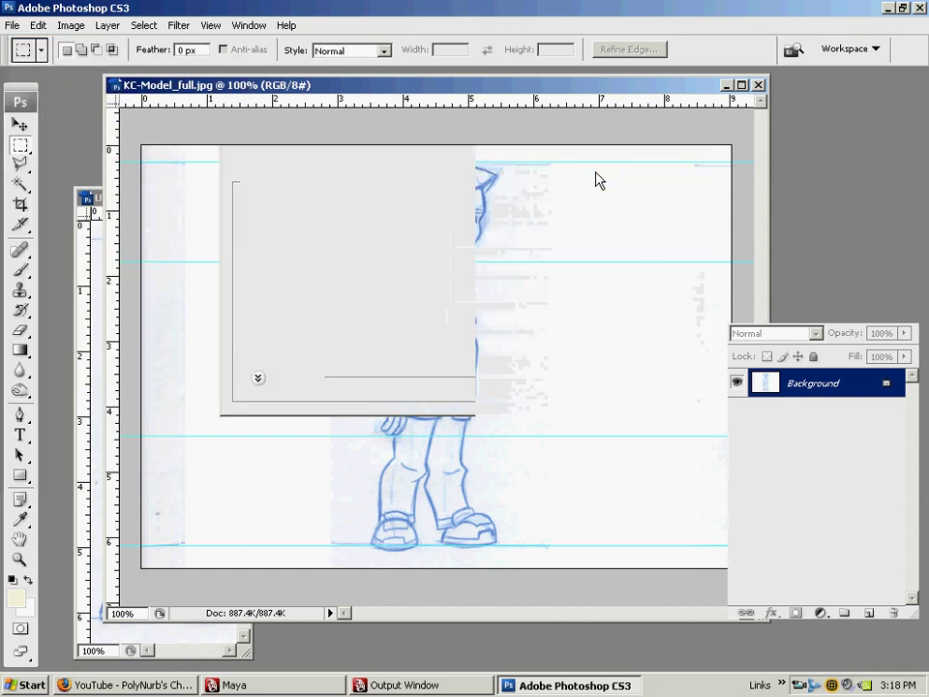
pyautogui.hotkey('ctrl', 'v')
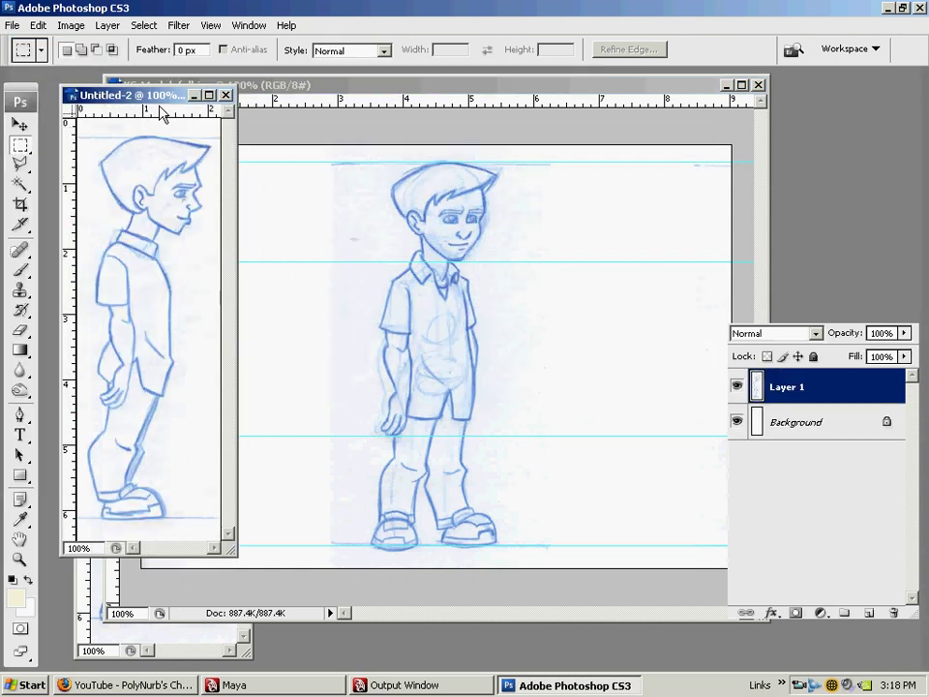
pyautogui.moveTo(154, 96); pyautogui.dragTo(441, 155)
# Close KC-Model_full.jpg without saving and flatten both cut-out documents.
pyautogui.click(758, 85)
pyautogui.click(481, 274)
pyautogui.moveTo(192, 199); pyautogui.dragTo(226, 145)
pyautogui.click(107, 25)
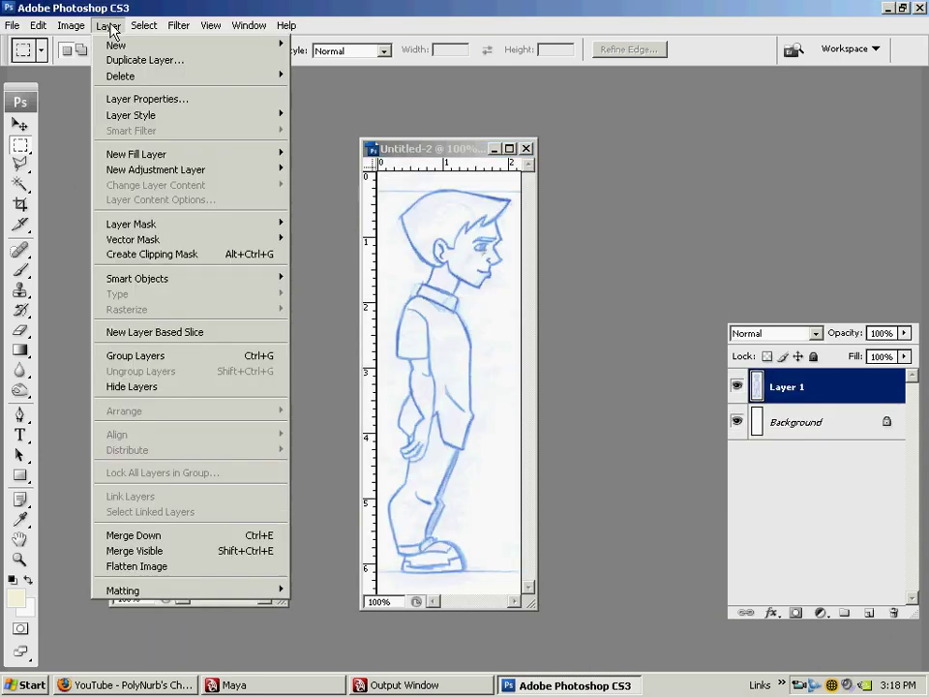
pyautogui.click(135, 621)
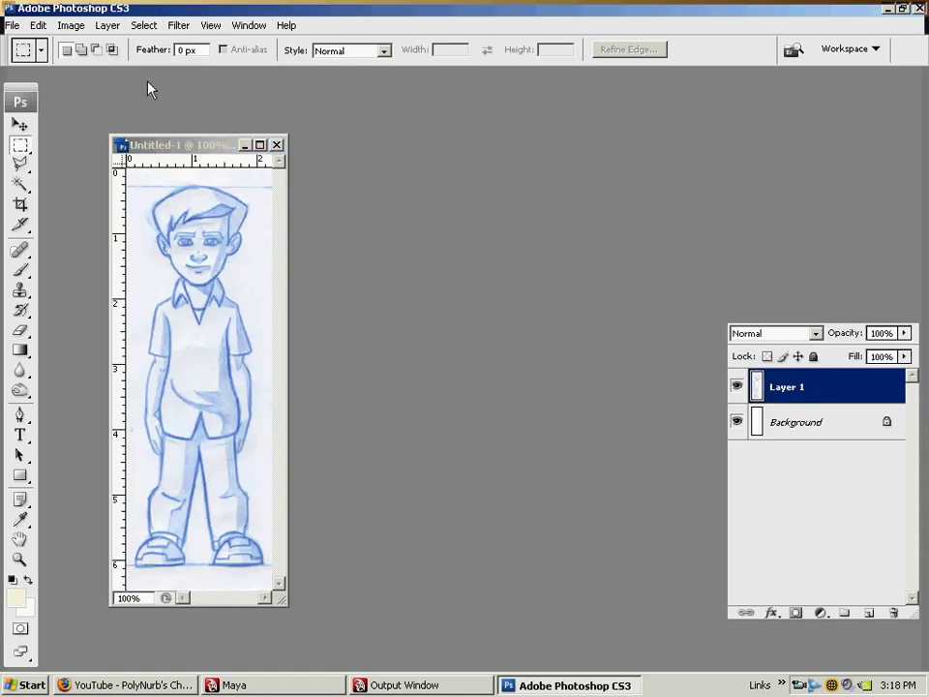
pyautogui.click(108, 25)
pyautogui.click(174, 566)
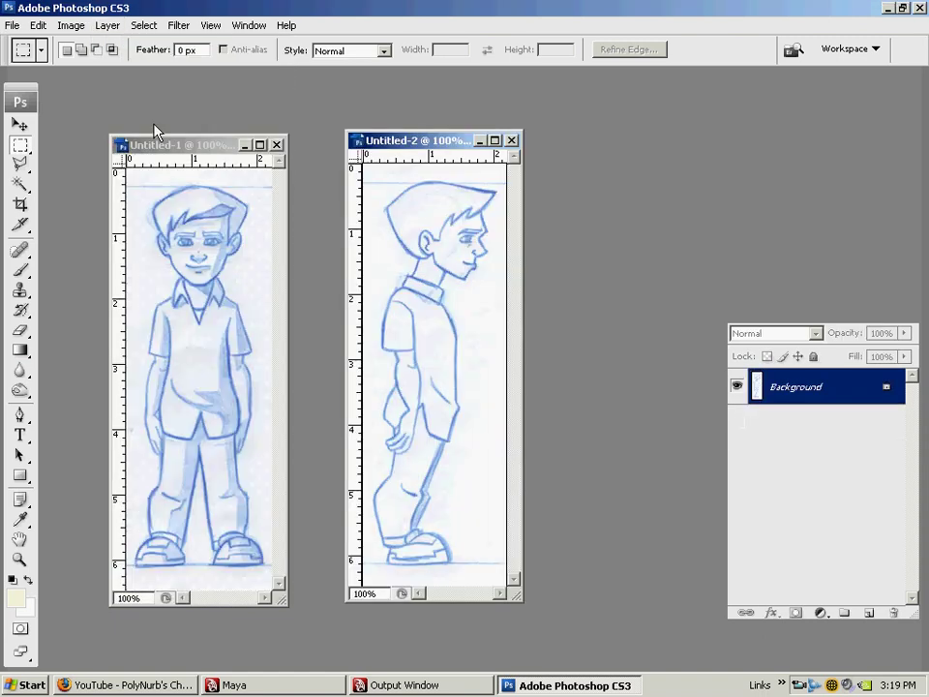
# Convert the front view to Grayscale, discarding colour information.
pyautogui.moveTo(162, 143); pyautogui.dragTo(151, 117)
pyautogui.click(12, 26)
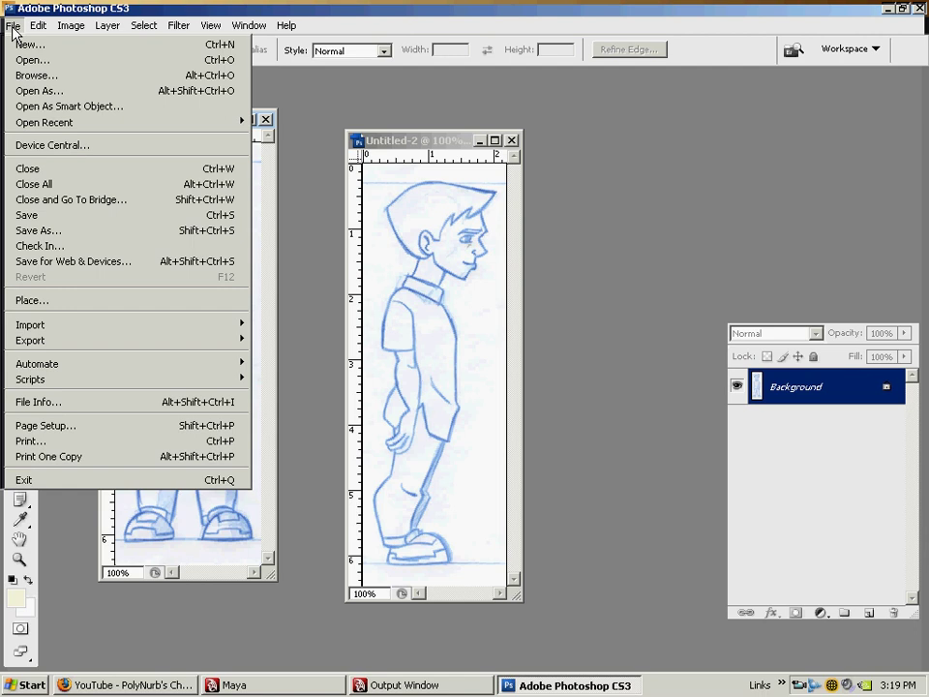
pyautogui.moveTo(70, 26)
pyautogui.click(287, 64)
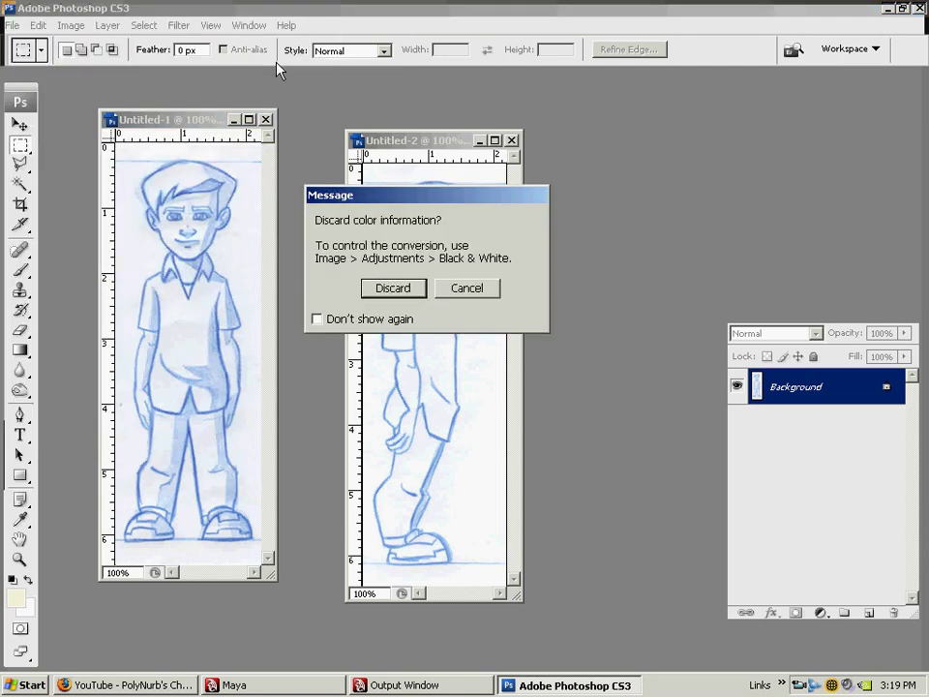
pyautogui.click(394, 229)
# Convert the side view to Grayscale as well, then bring the front view forward.
pyautogui.moveTo(414, 146); pyautogui.dragTo(143, 82)
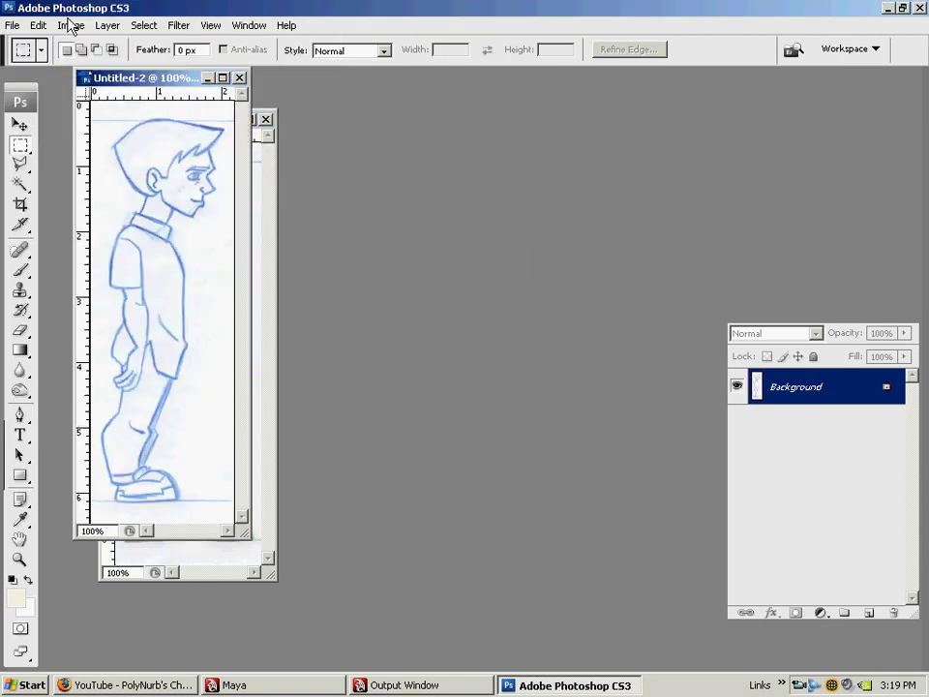
pyautogui.click(240, 77)
pyautogui.click(70, 26)
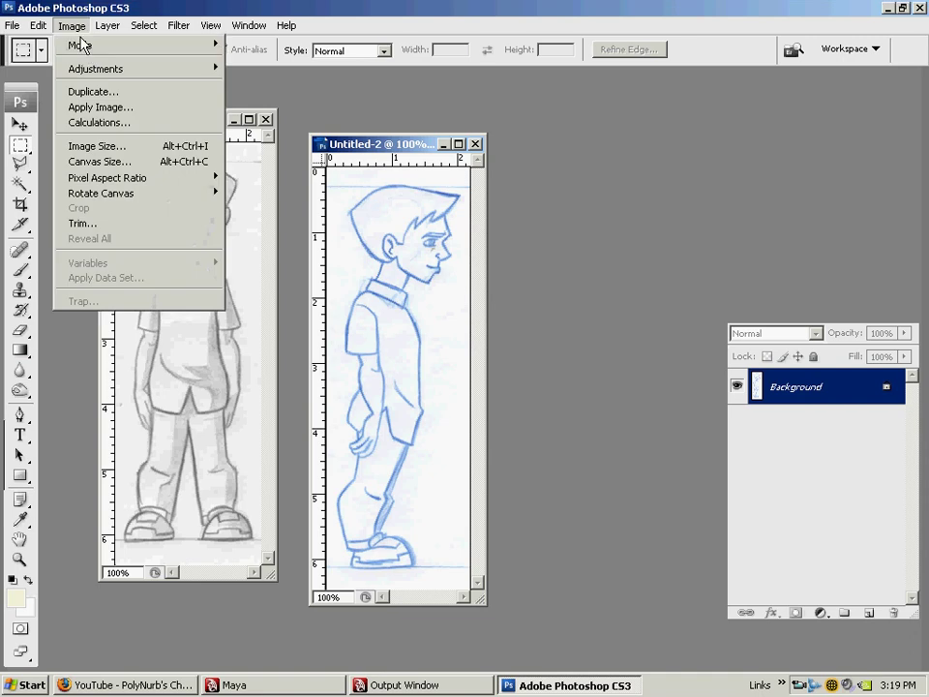
pyautogui.moveTo(81, 44)
pyautogui.click(271, 59)
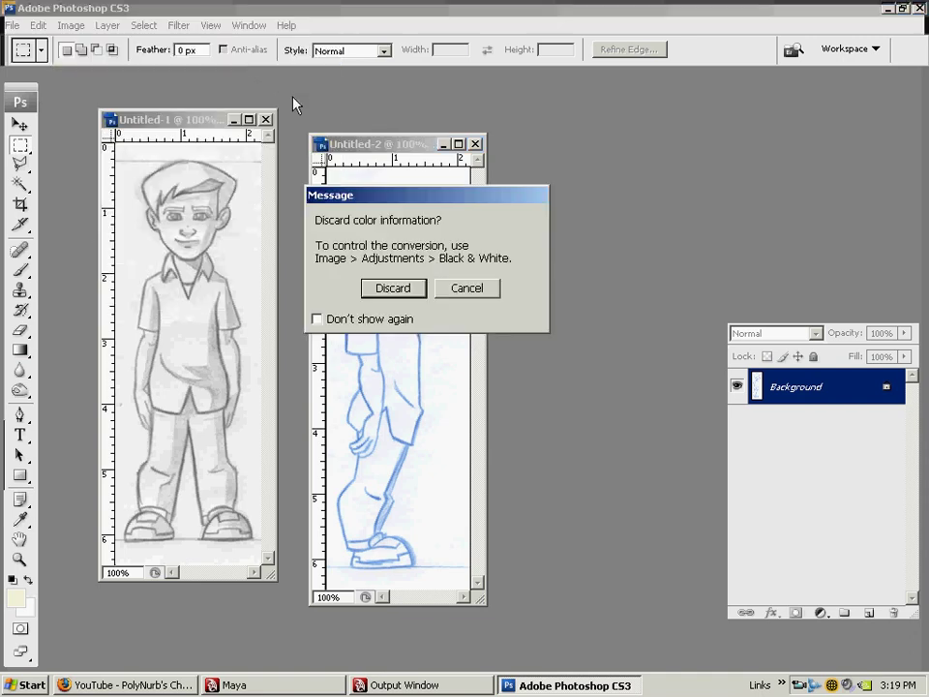
pyautogui.click(393, 287)
pyautogui.moveTo(162, 125); pyautogui.dragTo(141, 122)
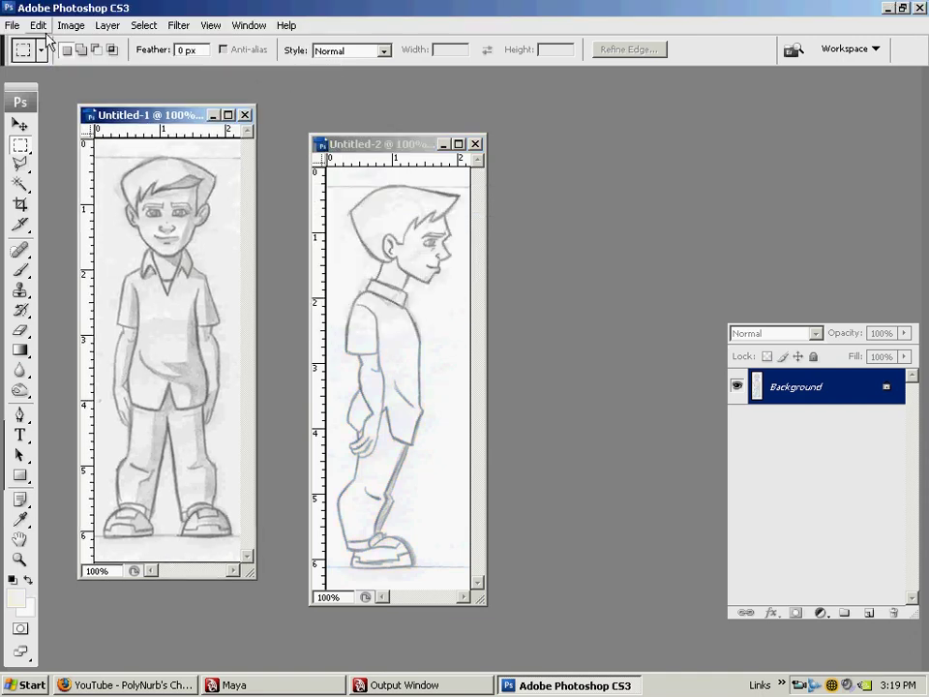
pyautogui.click(13, 25)
# Save the front view on the Desktop as Front_View in Targa format.
pyautogui.click(64, 232)
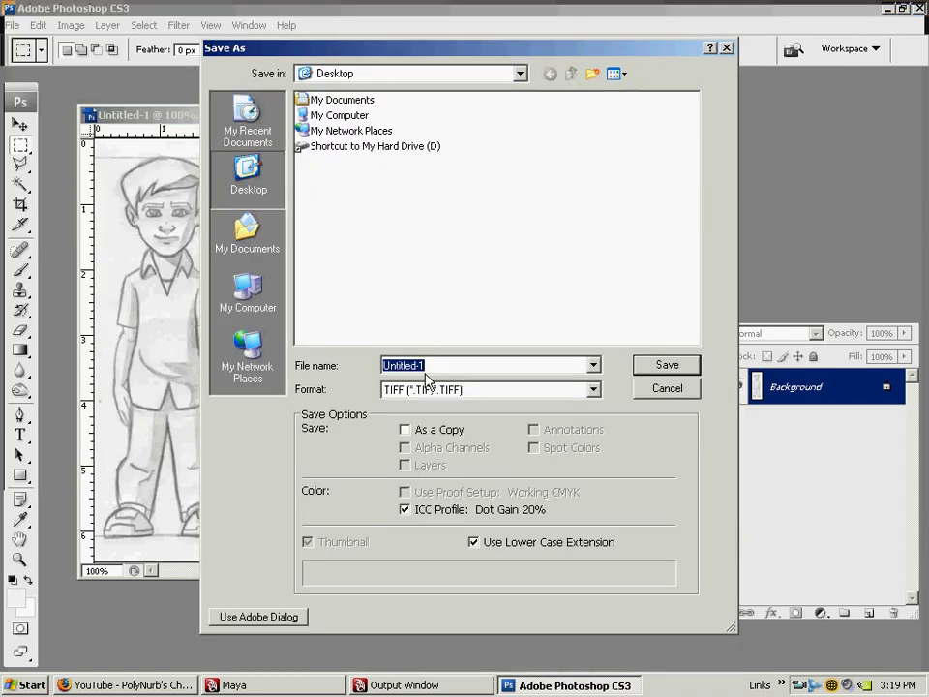
pyautogui.write('Front_View')
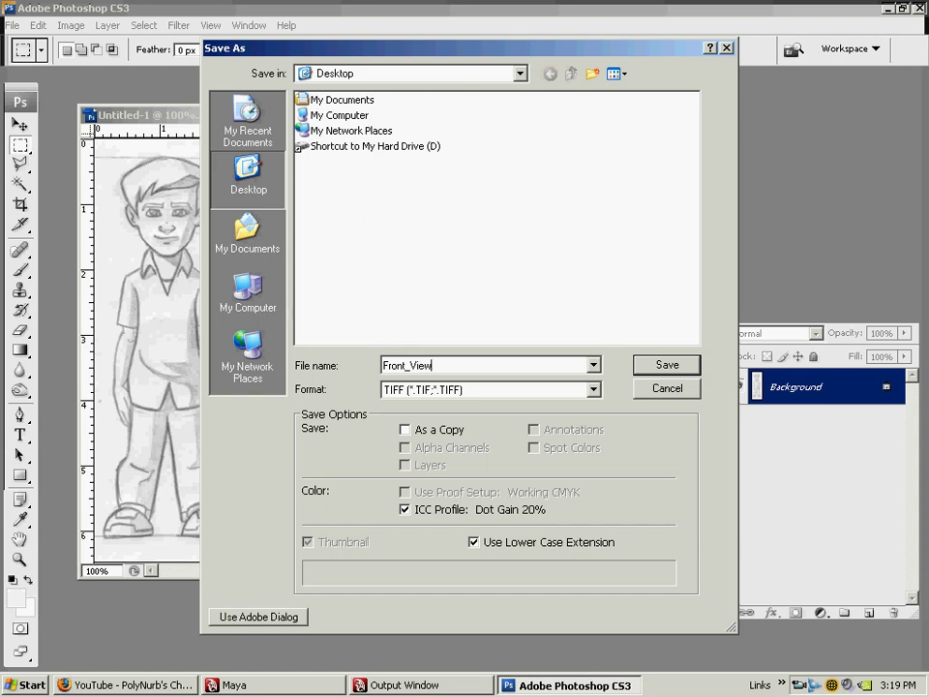
pyautogui.click(484, 389)
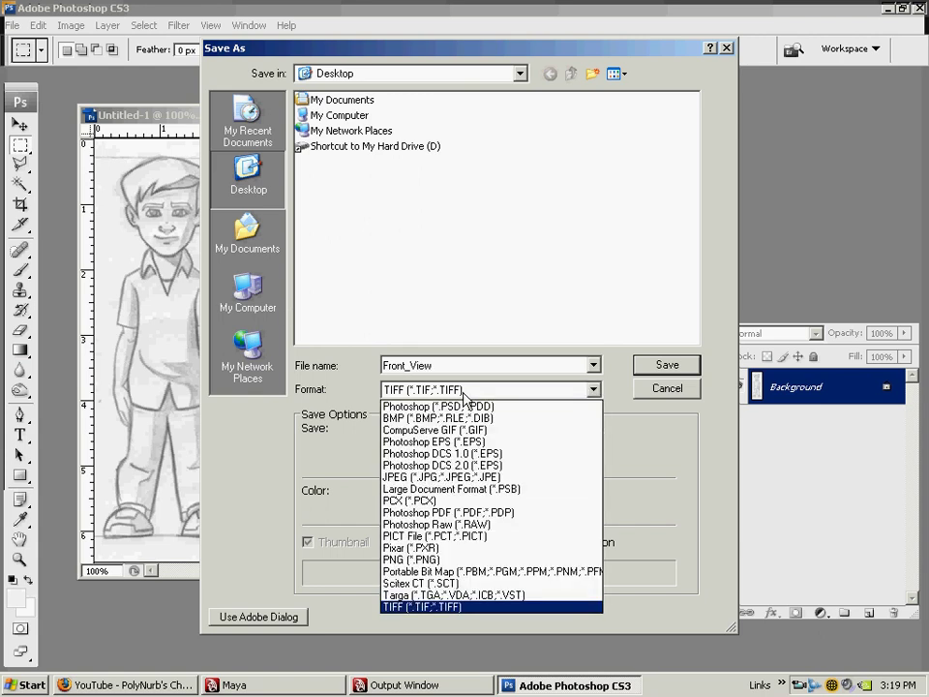
pyautogui.click(484, 595)
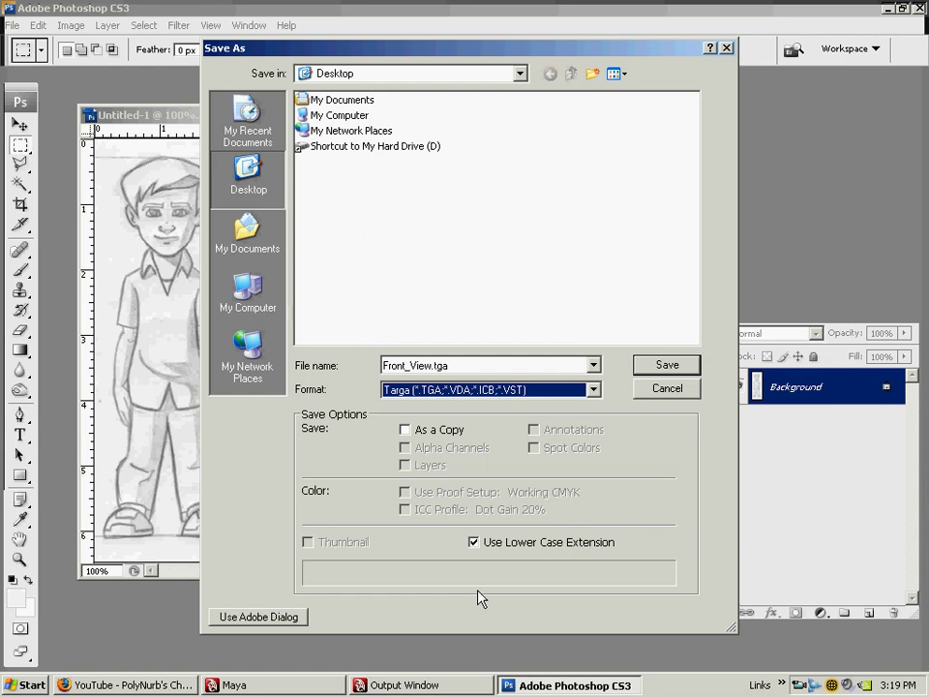
pyautogui.click(643, 365)
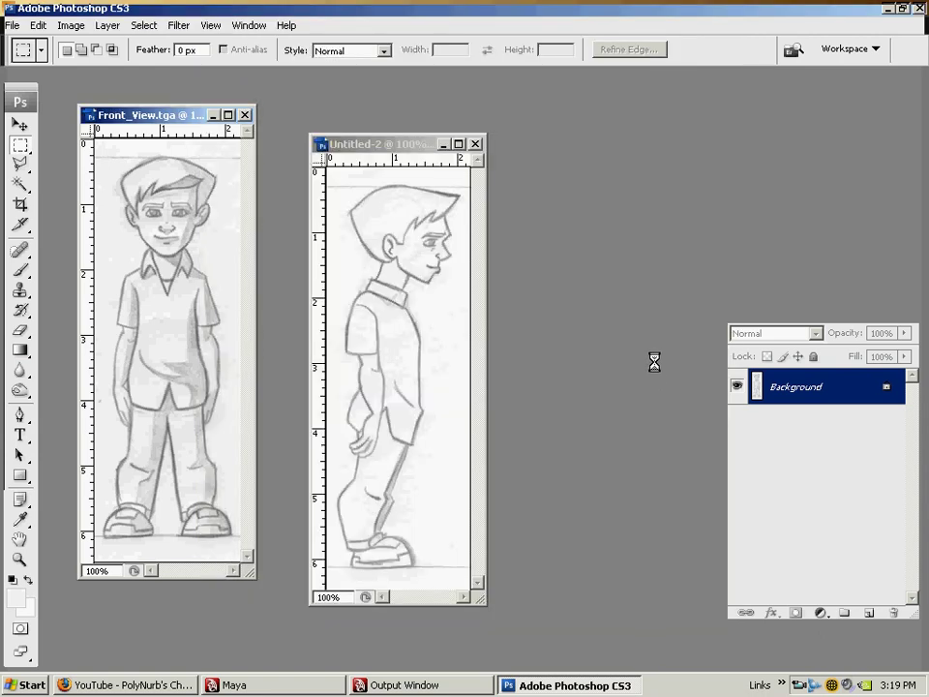
# Close Front_View.tga and save the side view on the Desktop as Side_View.tga in Targa.
pyautogui.click(247, 116)
pyautogui.moveTo(396, 143); pyautogui.dragTo(206, 108)
pyautogui.click(11, 25)
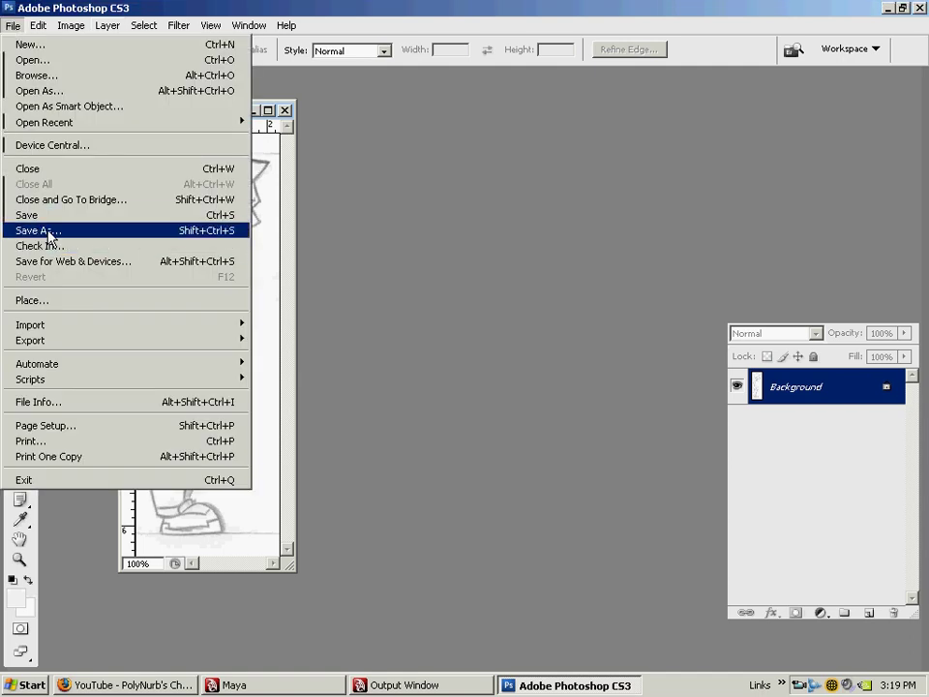
pyautogui.click(48, 230)
pyautogui.click(335, 146)
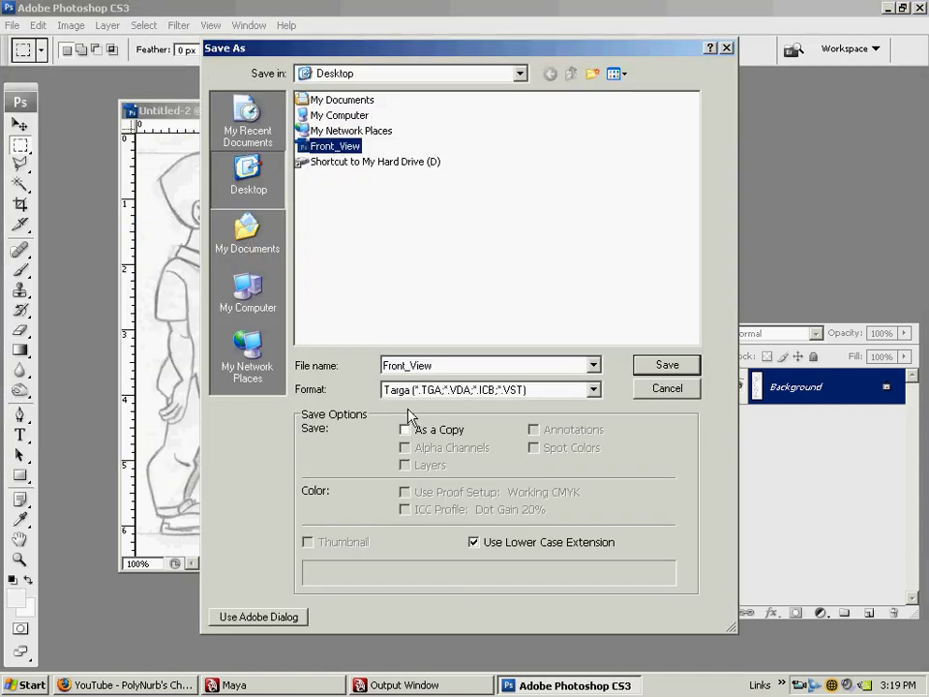
pyautogui.doubleClick(397, 365)
pyautogui.click(404, 365)
pyautogui.moveTo(404, 365); pyautogui.dragTo(264, 371)
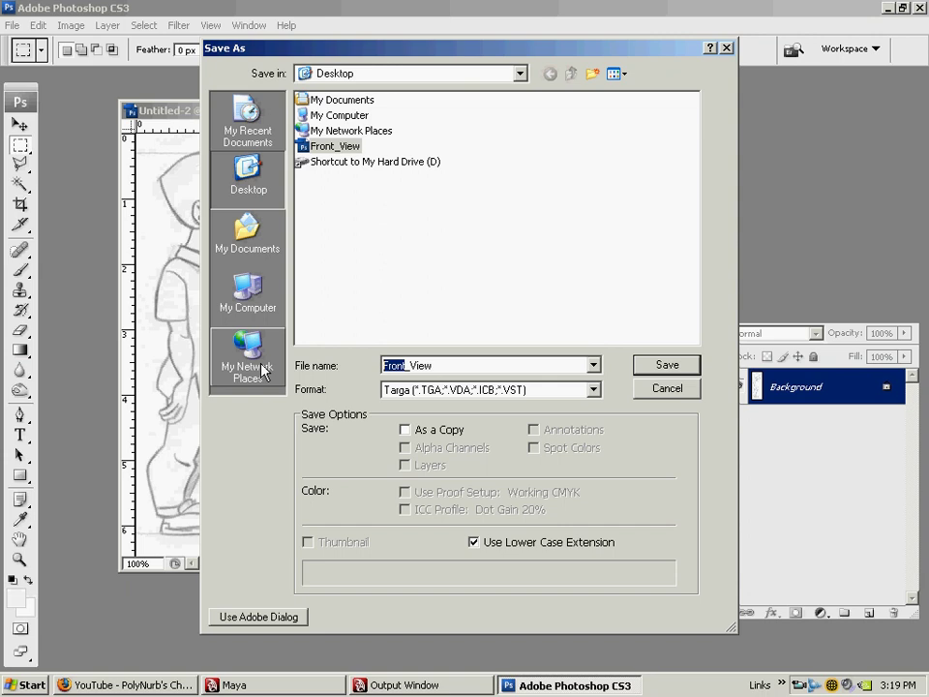
pyautogui.write('Side')
pyautogui.click(670, 372)
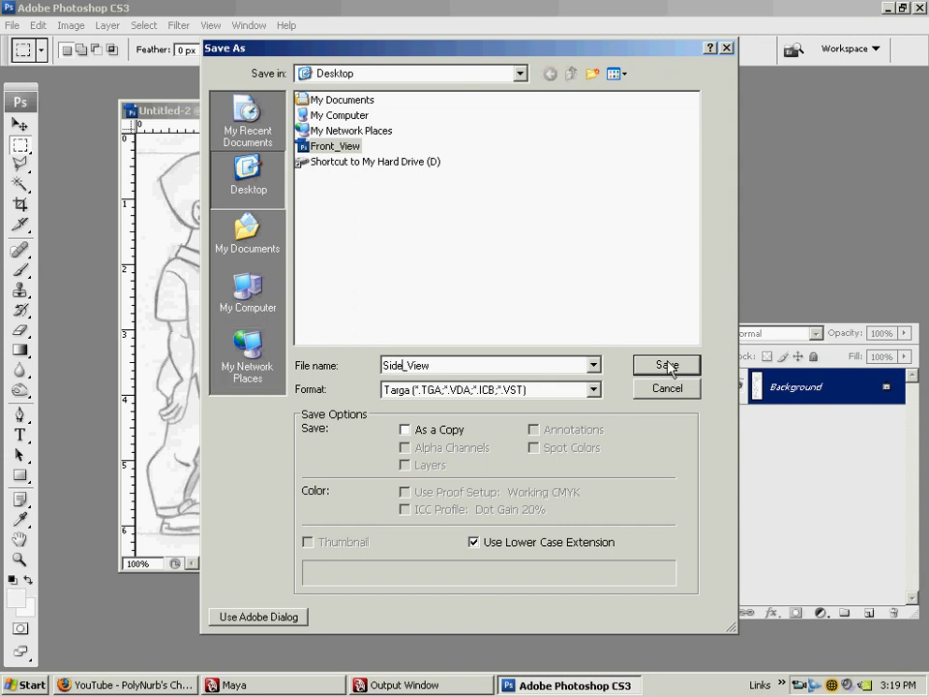
pyautogui.moveTo(165, 111); pyautogui.dragTo(356, 110)
# Check the Desktop files in the Open dialog, cancel it, and close Side_View.tga.
pyautogui.click(12, 25)
pyautogui.click(34, 60)
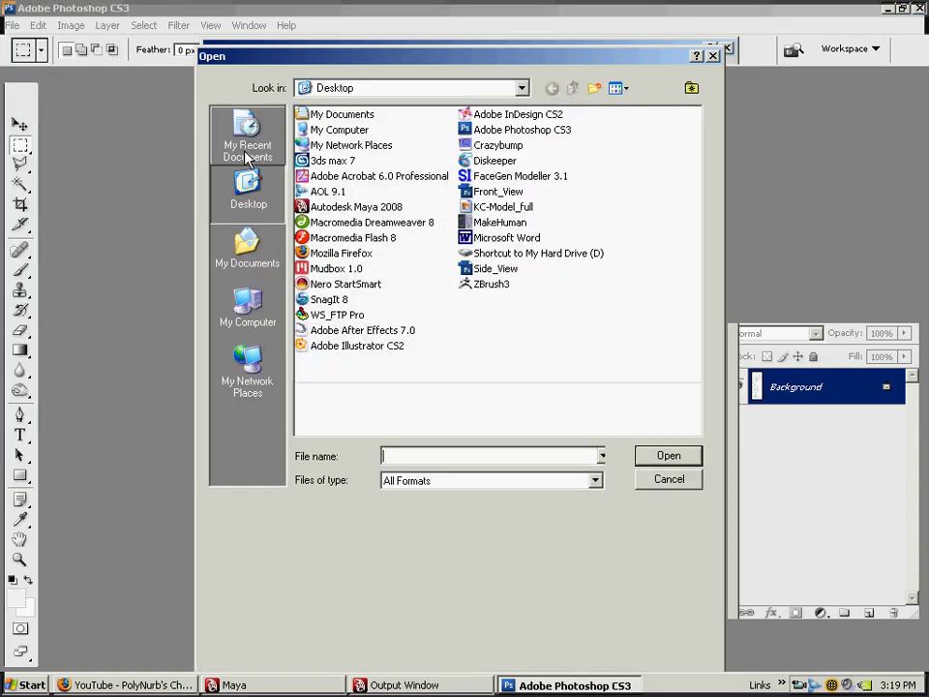
pyautogui.click(673, 480)
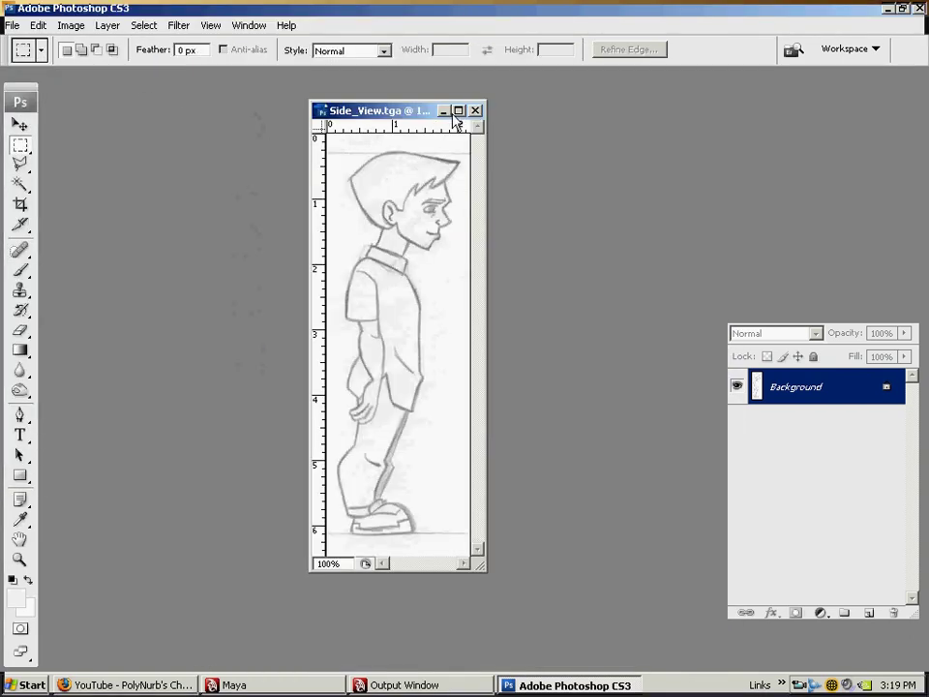
pyautogui.click(475, 110)
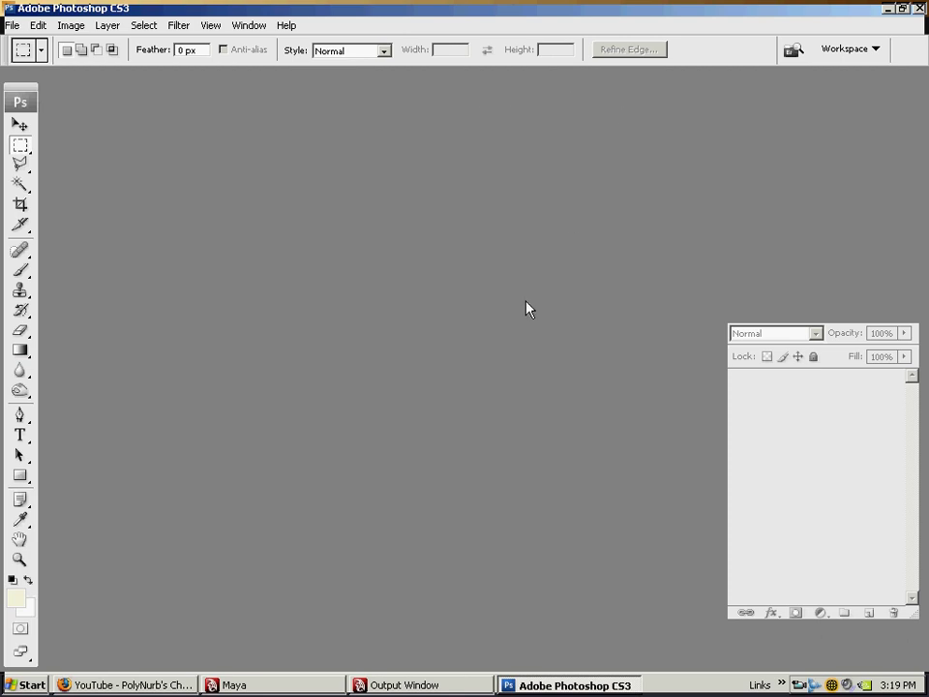